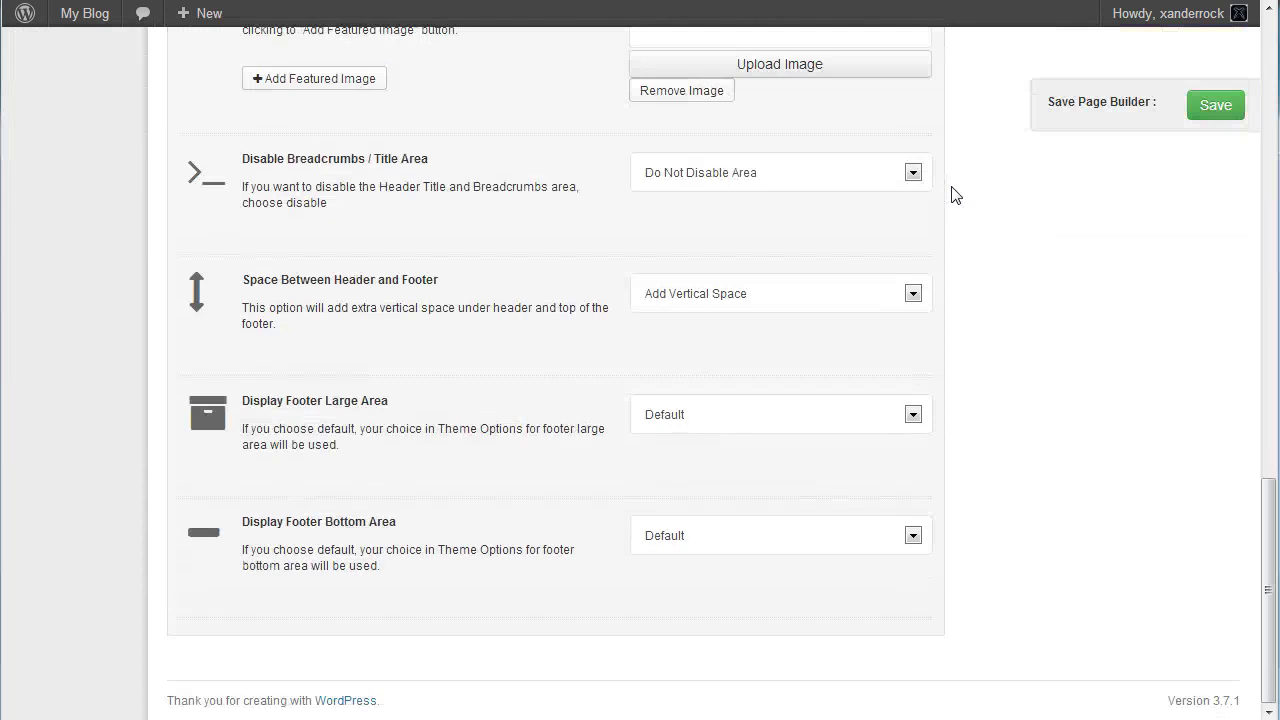
# Disable the page's breadcrumbs and title area, and set the header-footer spacing to Do Not Add Vertical Space
pyautogui.click(701, 174)
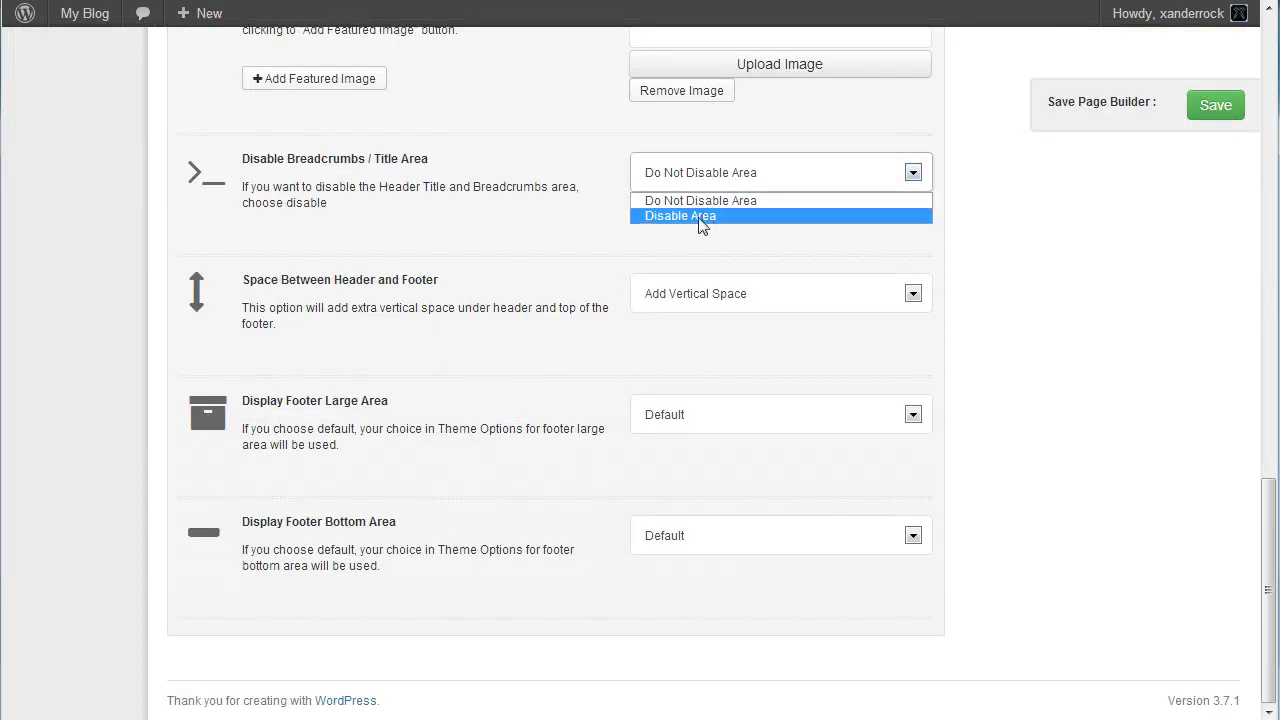
pyautogui.click(702, 214)
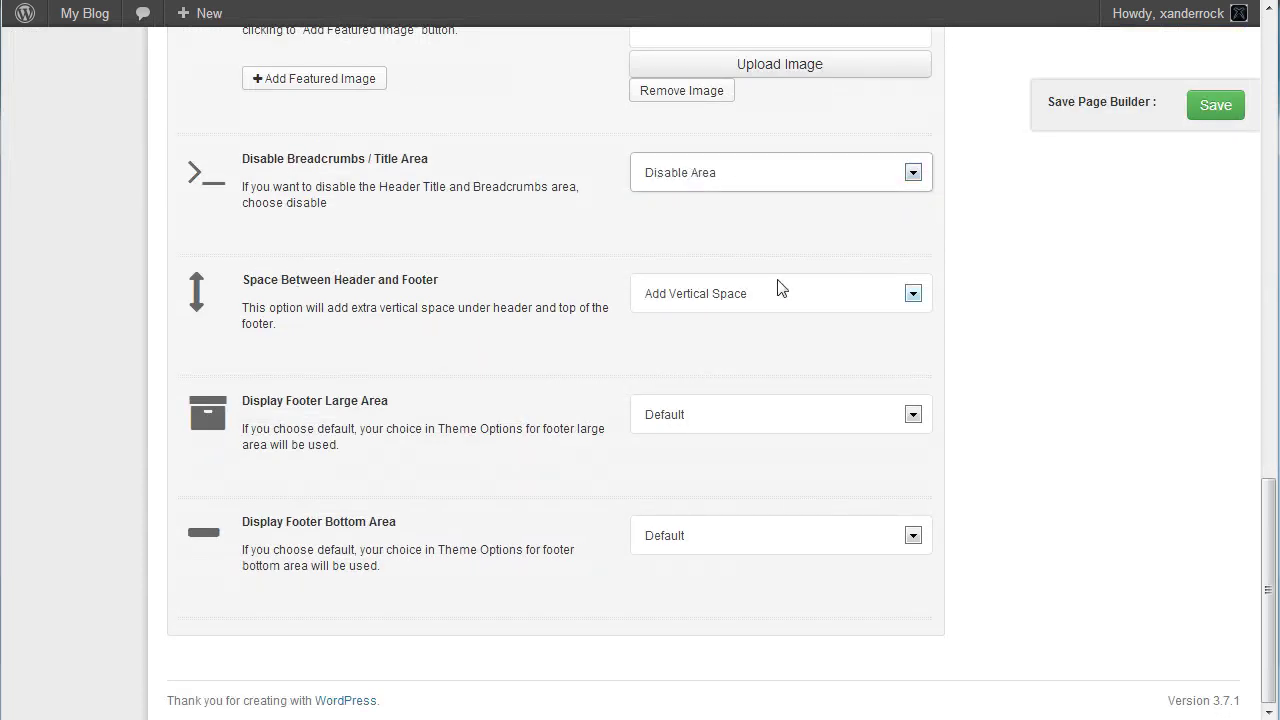
pyautogui.click(760, 305)
pyautogui.click(745, 340)
# Publish the New Home page
pyautogui.scroll(3, 1085, 342)
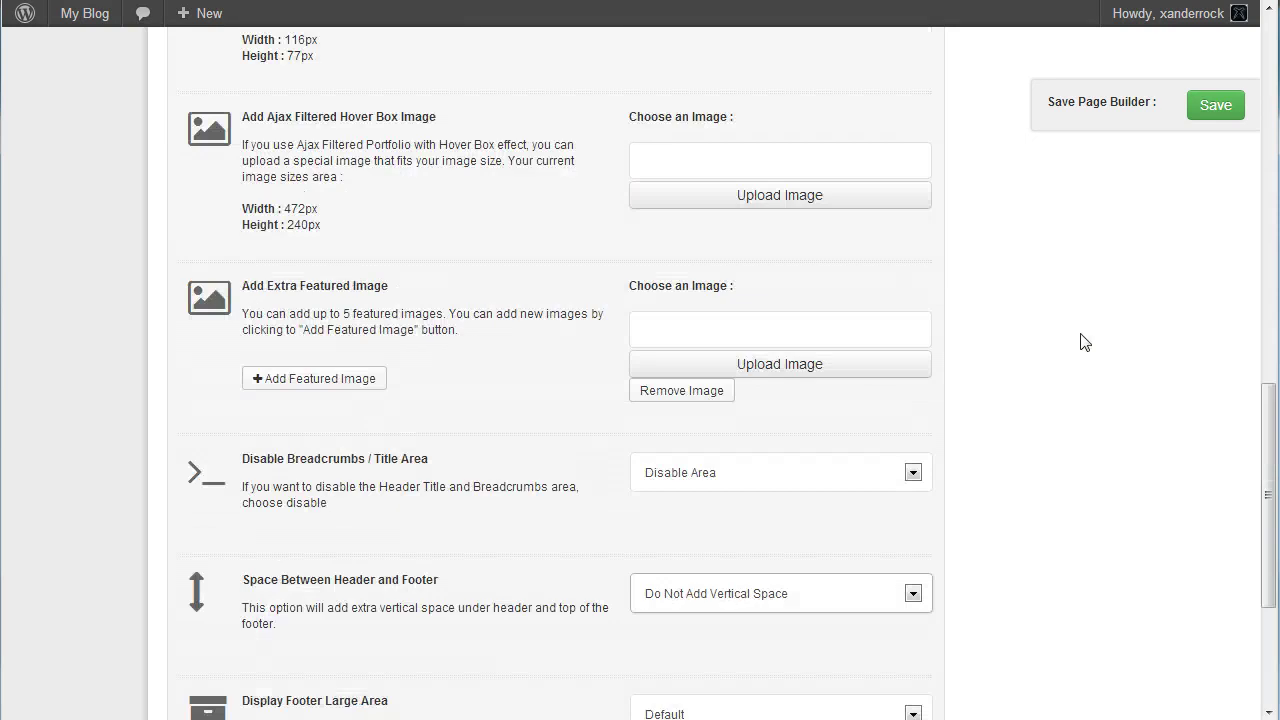
pyautogui.scroll(8, 966, 332)
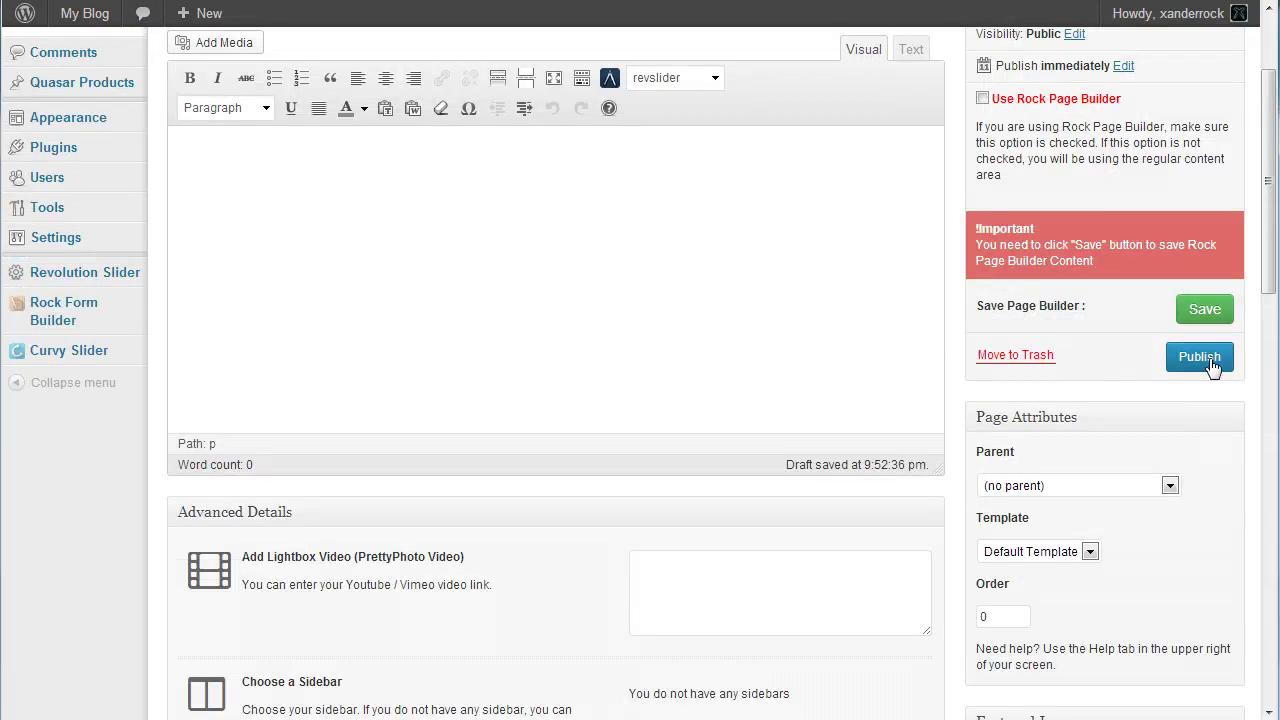
pyautogui.click(1205, 362)
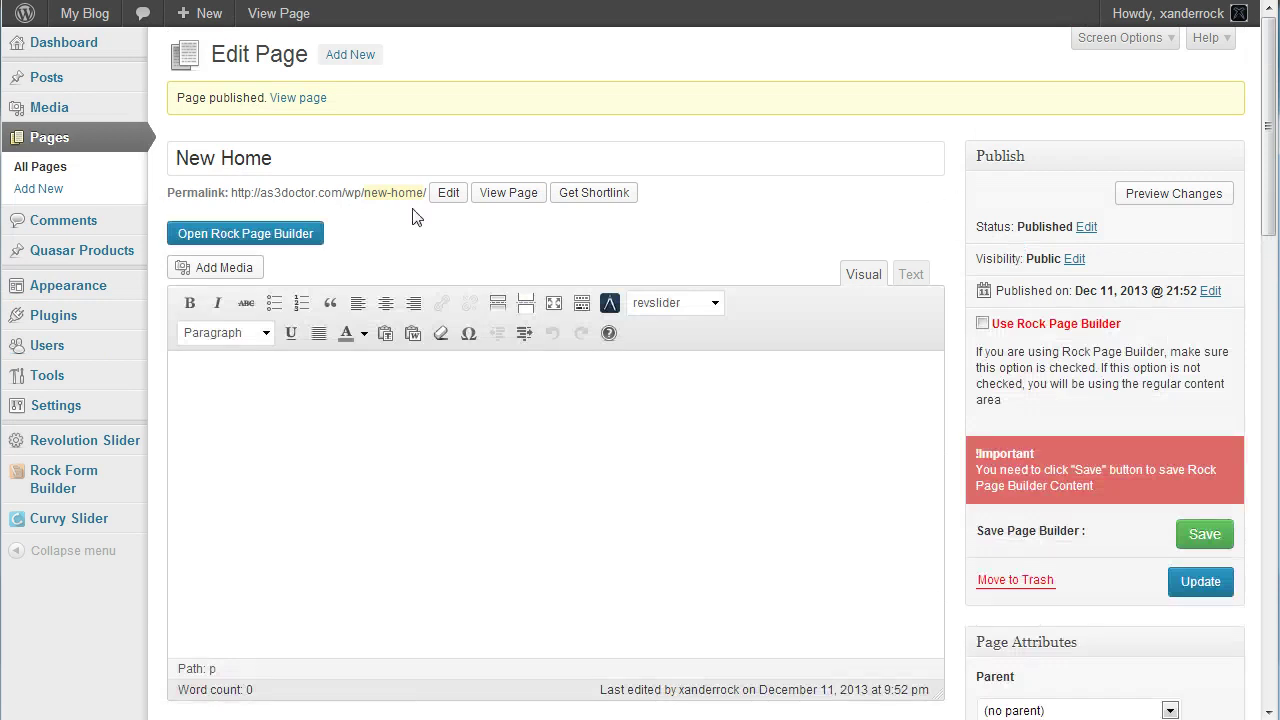
# Open Rock Page Builder for the page and delete the Featured Image element from its column block
pyautogui.click(280, 236)
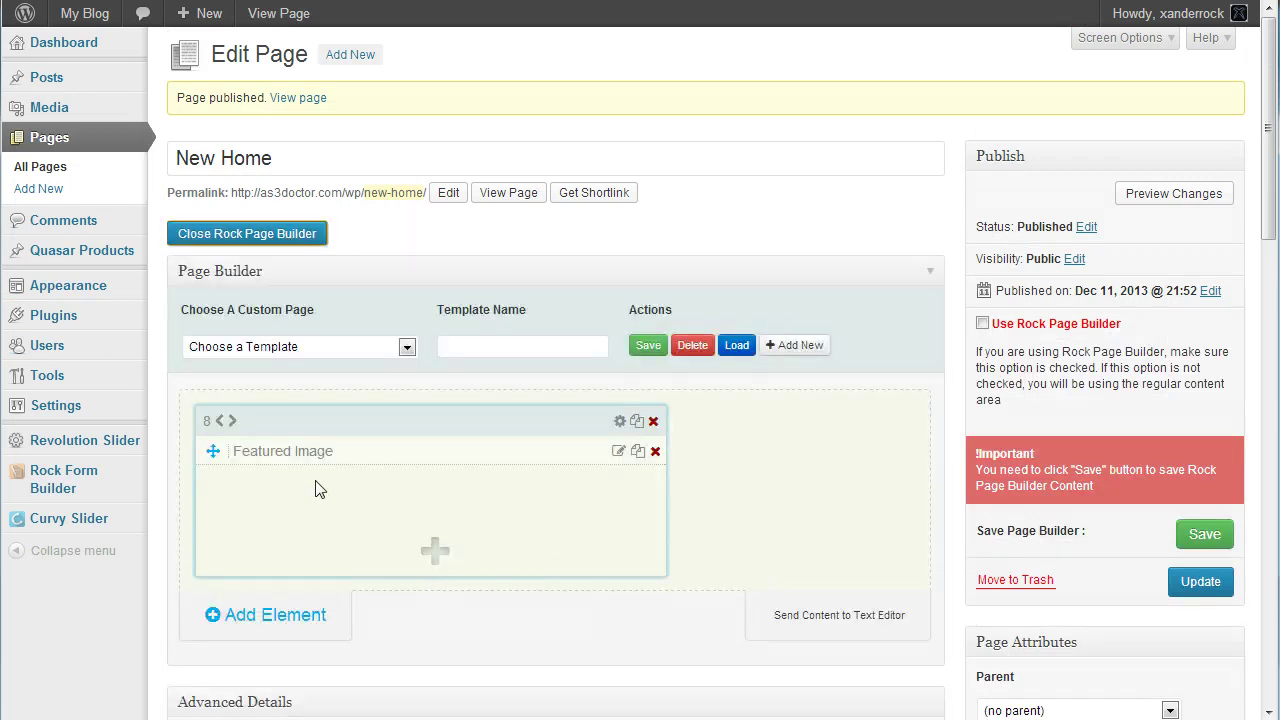
pyautogui.click(656, 452)
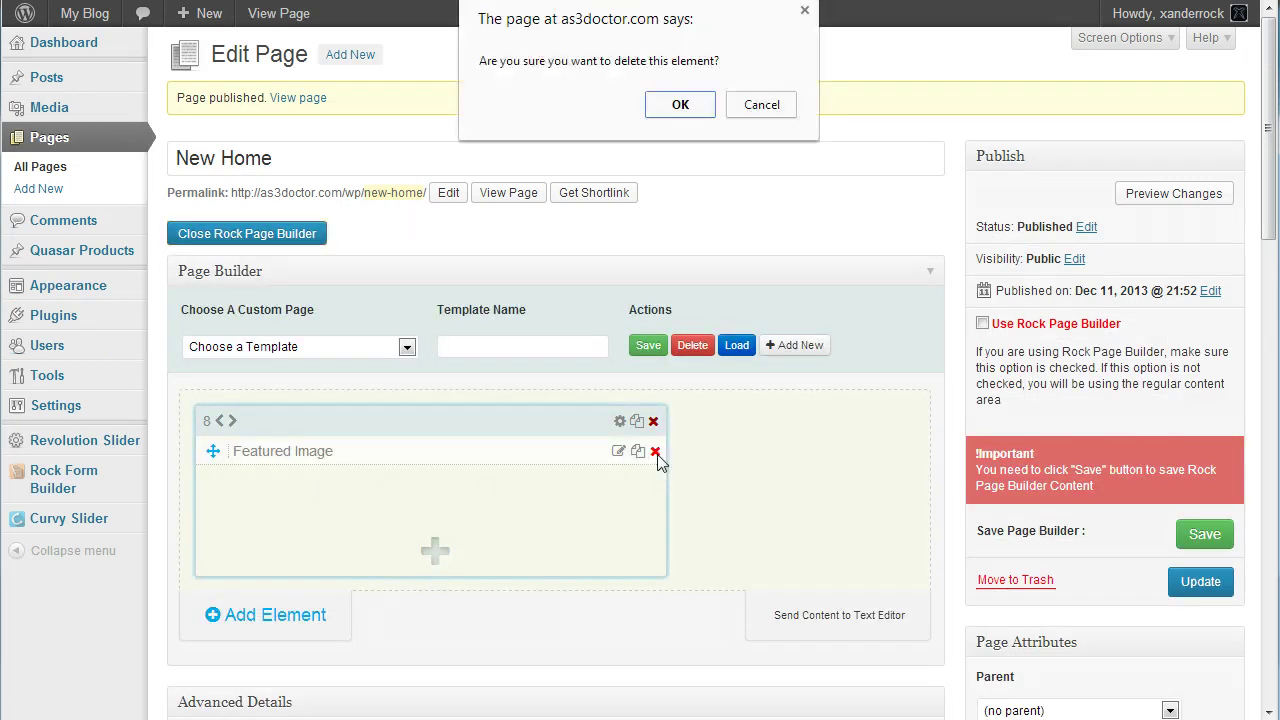
pyautogui.click(701, 108)
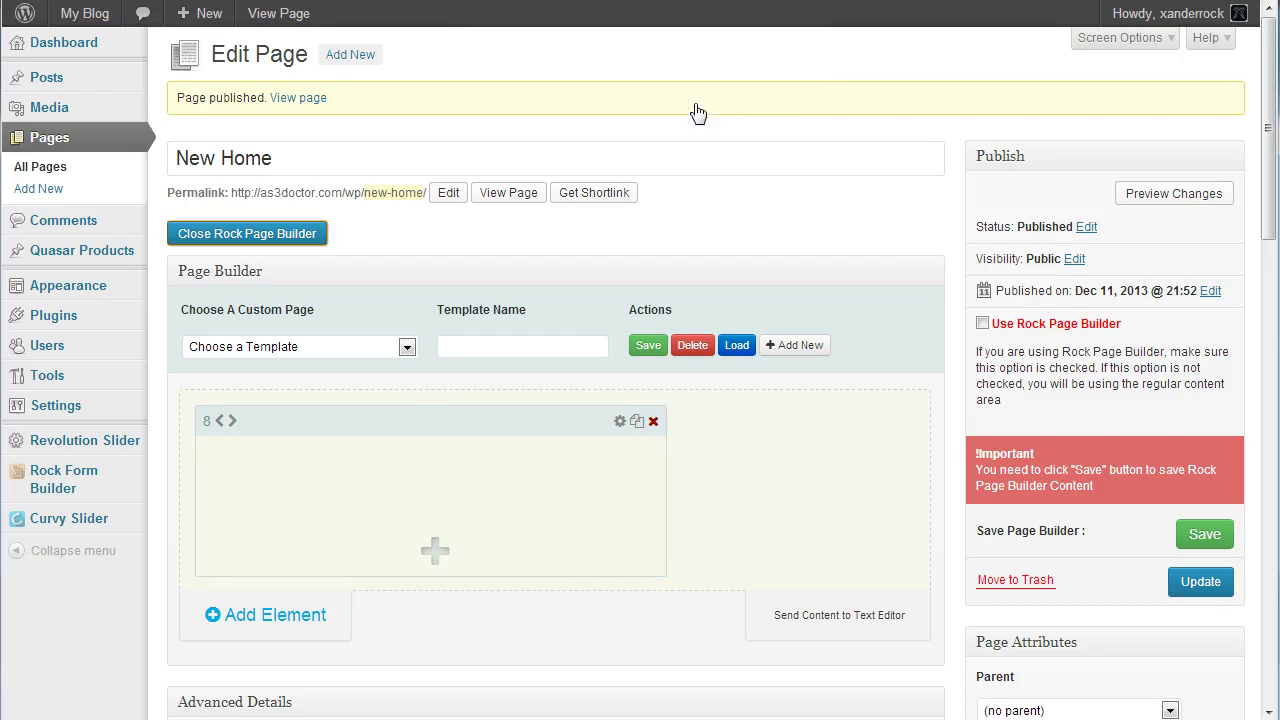
# Add a Text Area element to the empty column block and paste the Lorem ipsum text into it
pyautogui.click(433, 551)
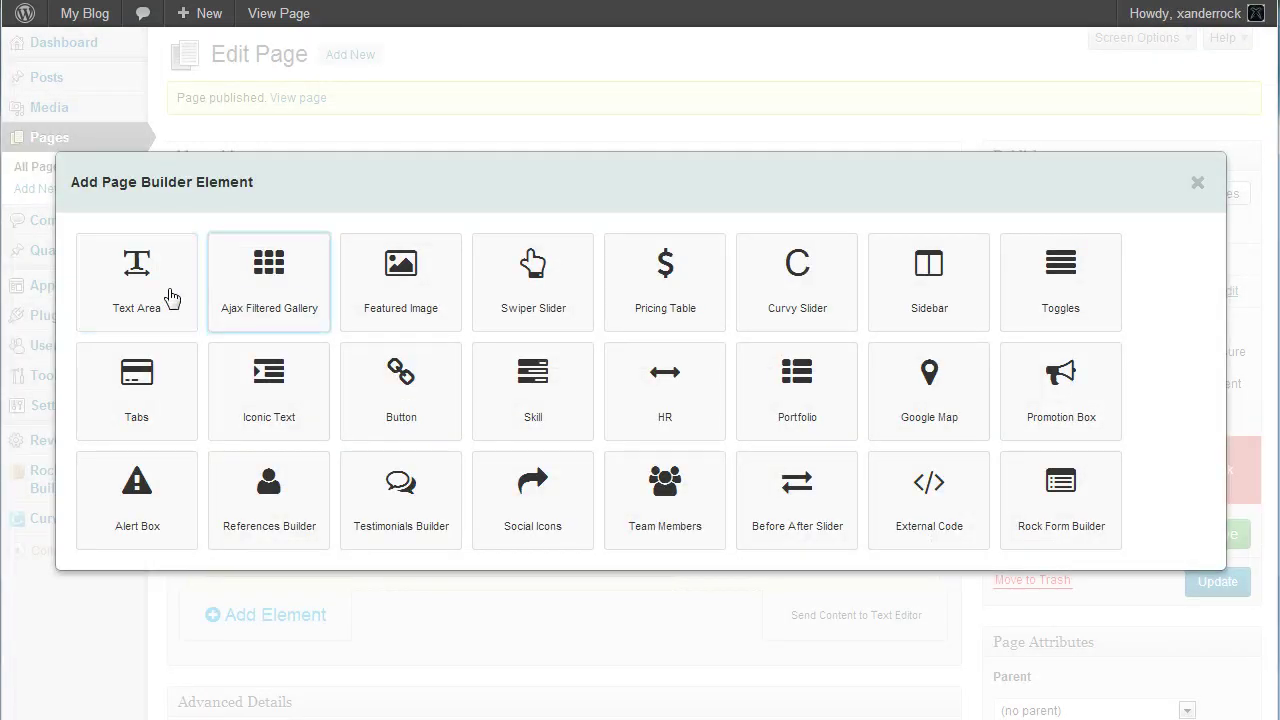
pyautogui.click(137, 297)
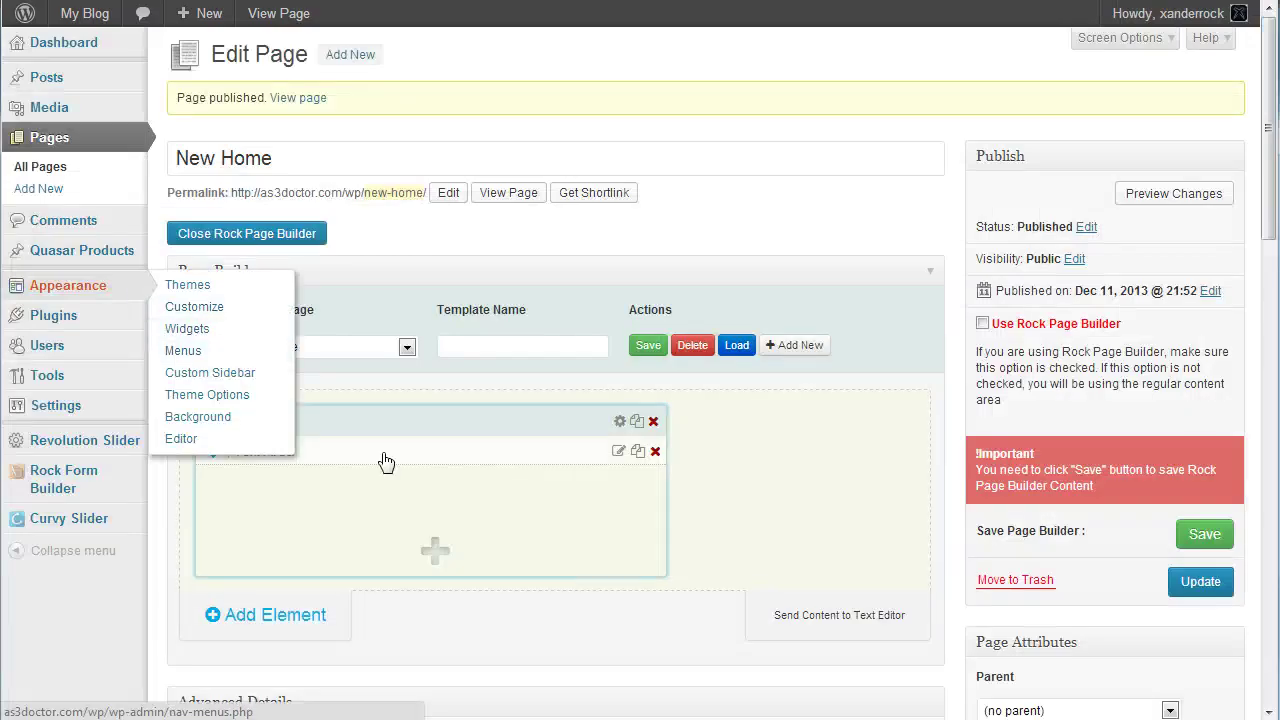
pyautogui.click(452, 467)
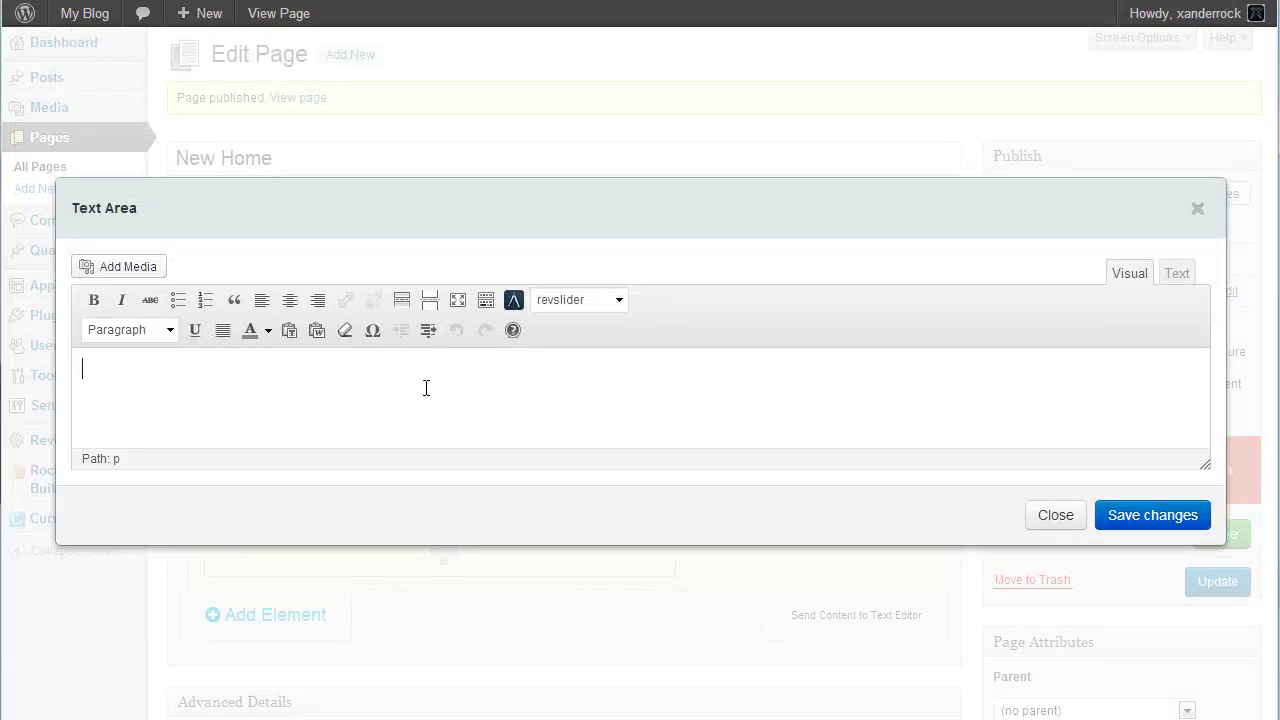
pyautogui.hotkey('ctrl', 'v')
pyautogui.scroll(3, 698, 432)
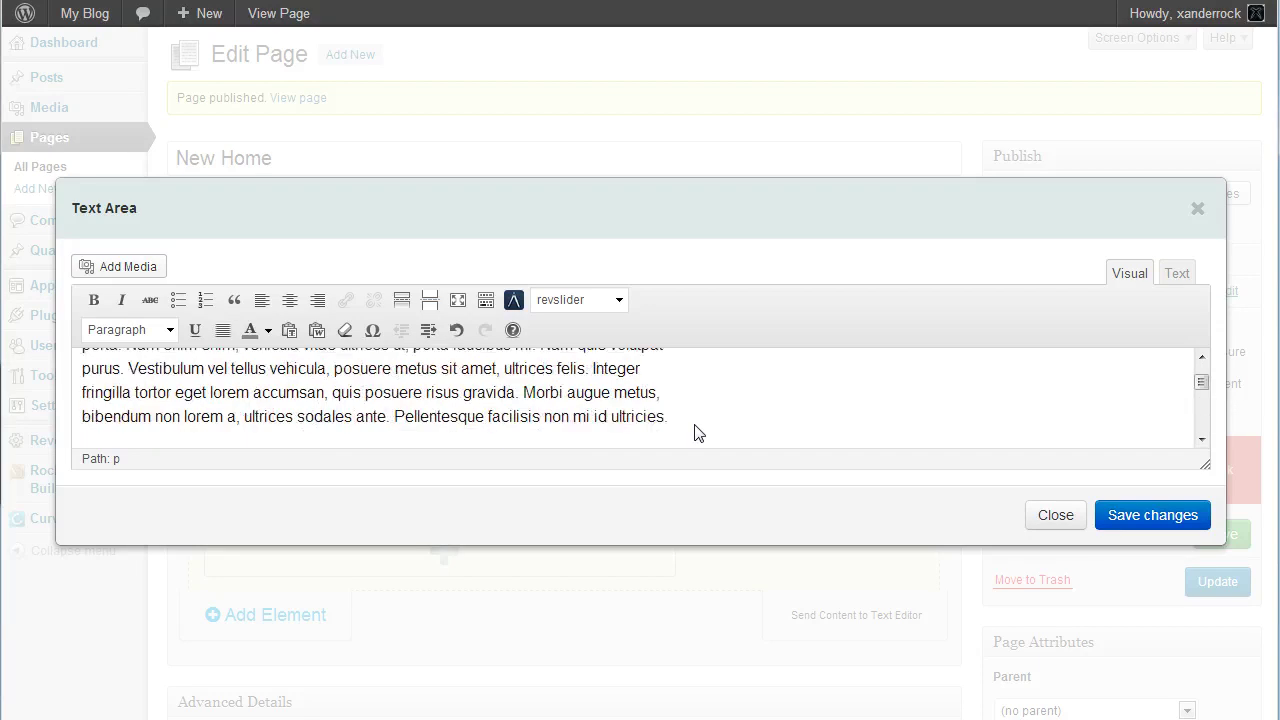
pyautogui.scroll(2, 224, 402)
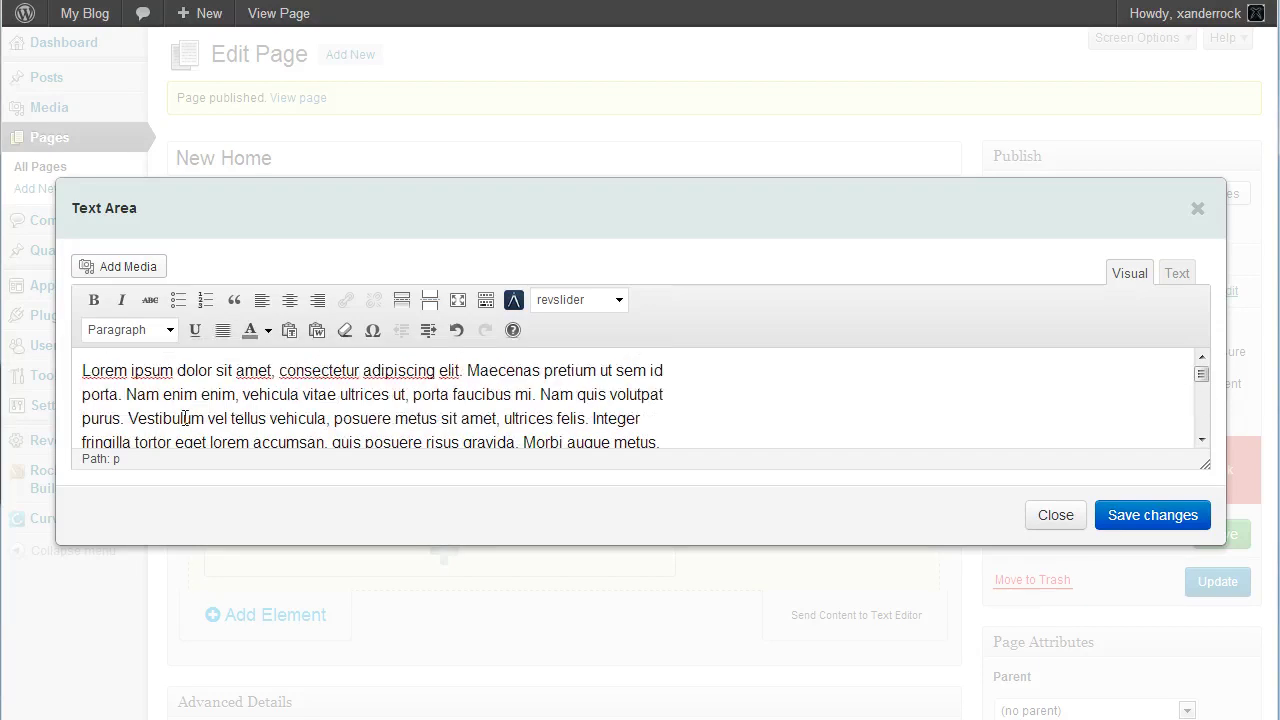
# Start a new paragraph at "Vestibulum", format the opening paragraph as Heading 4, and save the text area
pyautogui.click(128, 418)
pyautogui.press('Return')
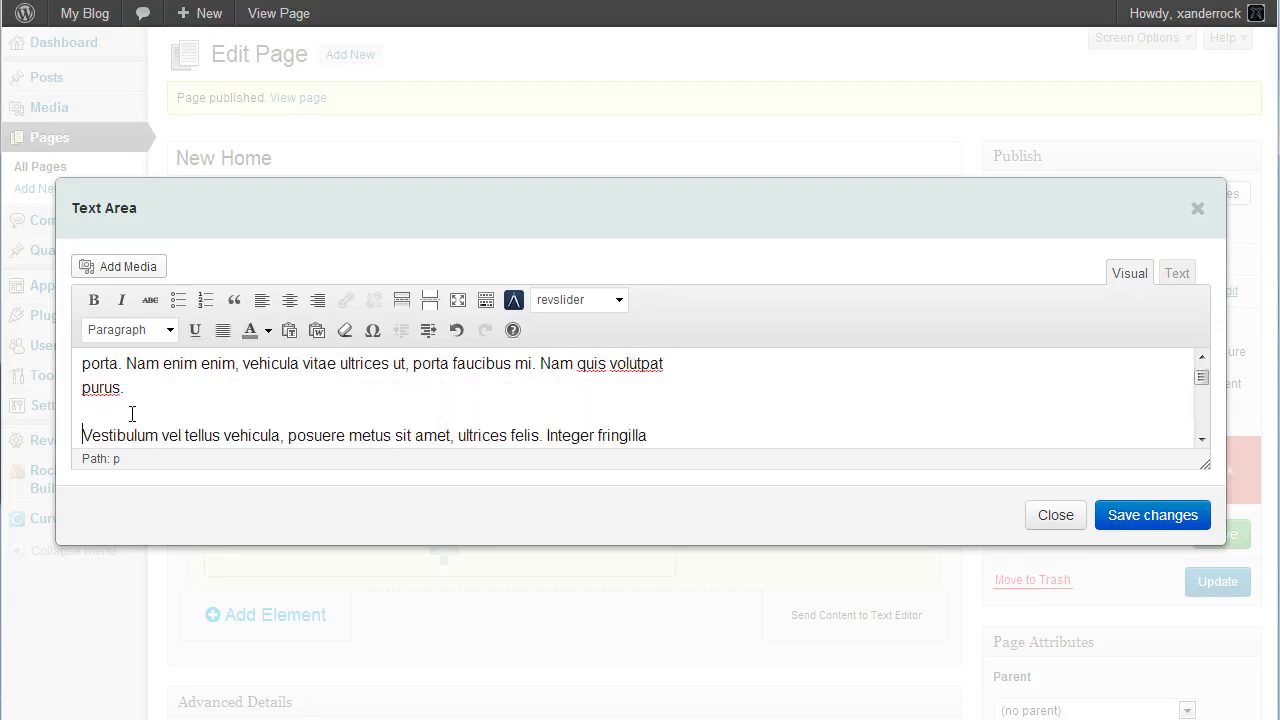
pyautogui.moveTo(140, 388); pyautogui.dragTo(82, 358)
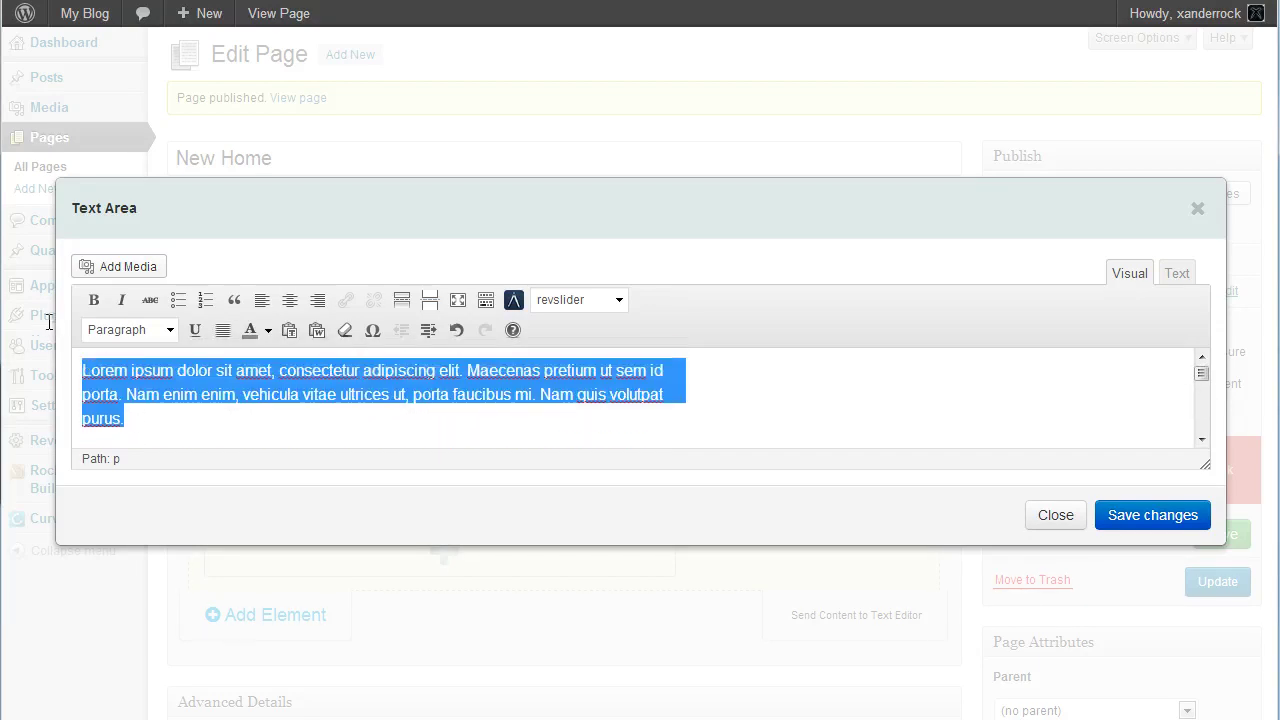
pyautogui.click(140, 330)
pyautogui.scroll(-2, 150, 400)
pyautogui.click(150, 440)
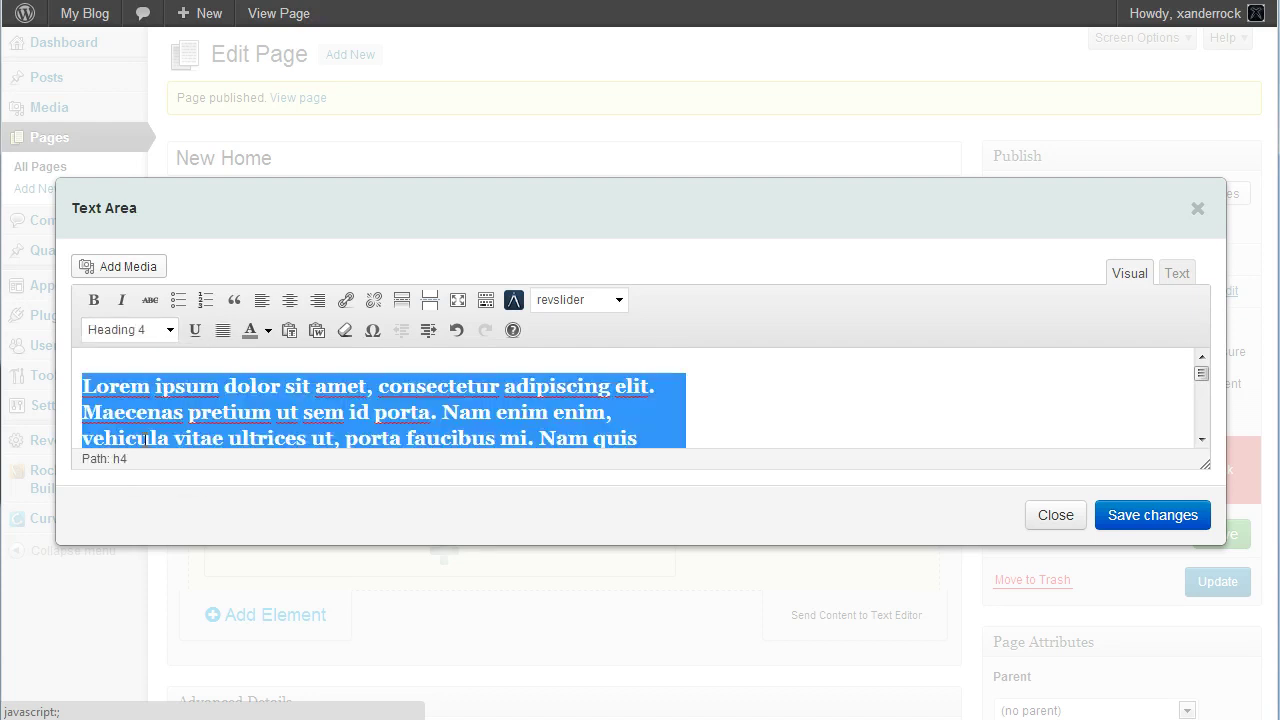
pyautogui.click(757, 404)
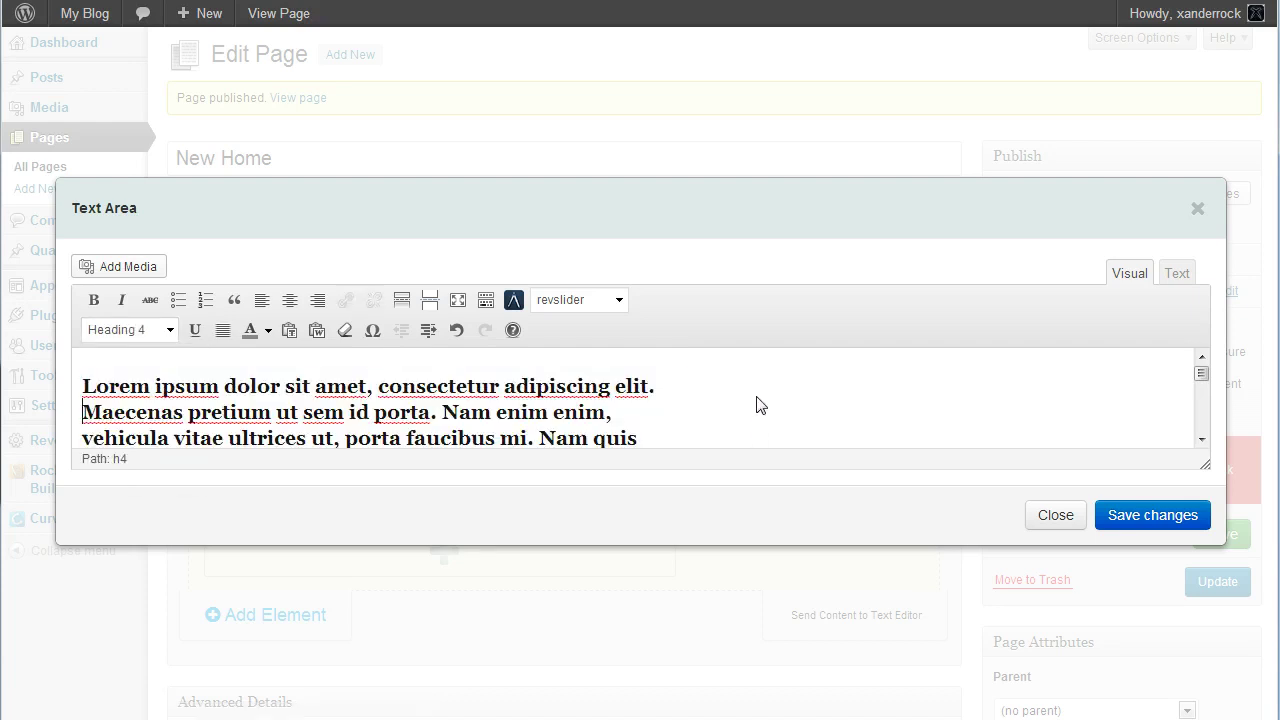
pyautogui.click(1128, 517)
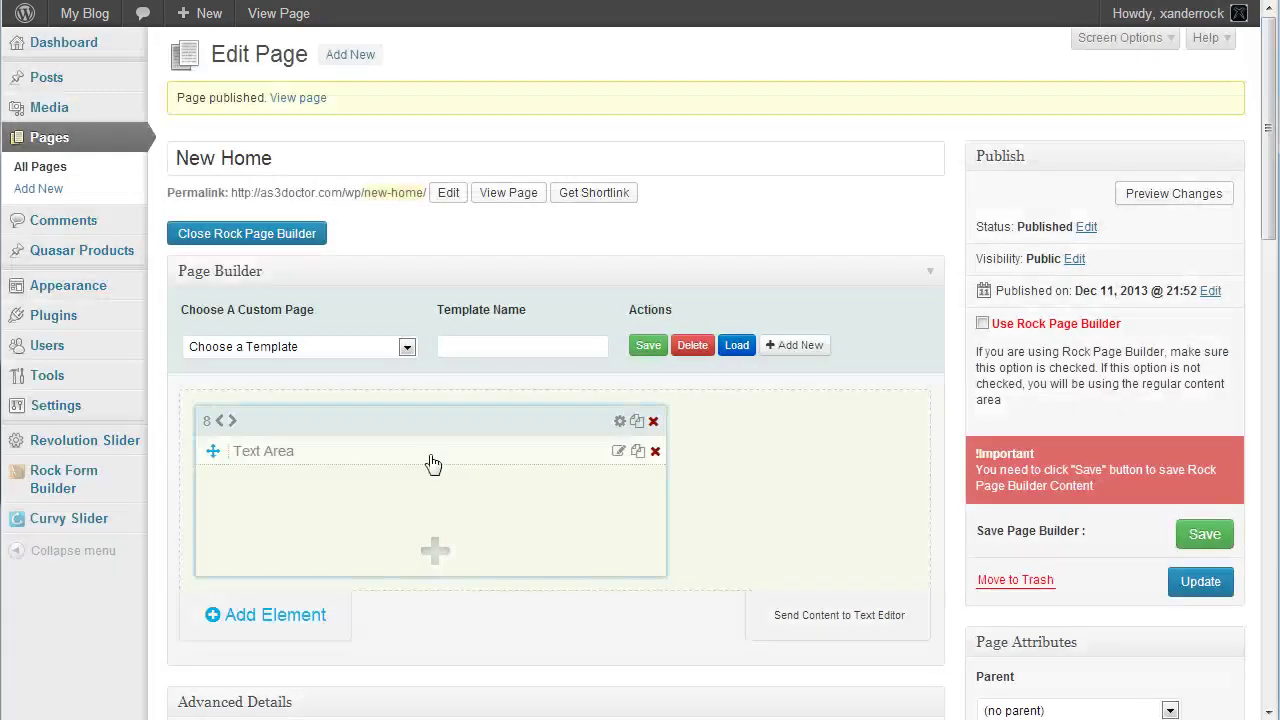
# Save the page builder content with Use Rock Page Builder enabled, and check the published page
pyautogui.click(1204, 535)
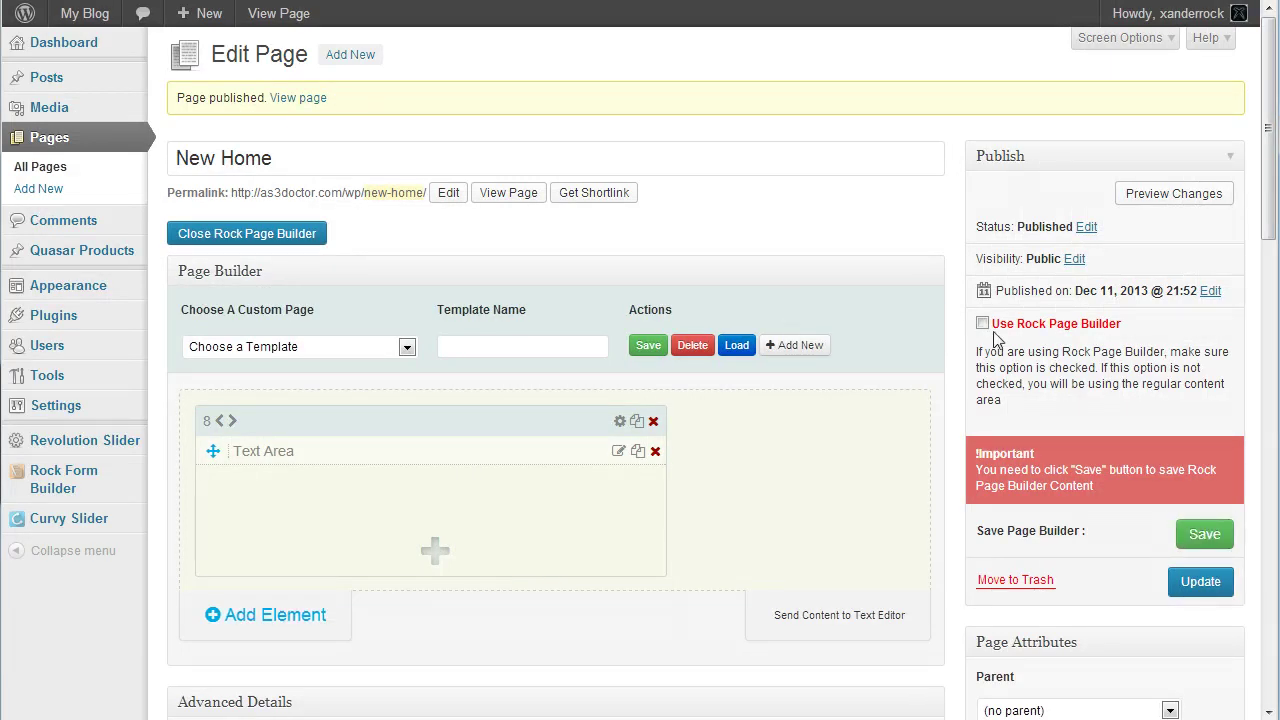
pyautogui.click(1204, 540)
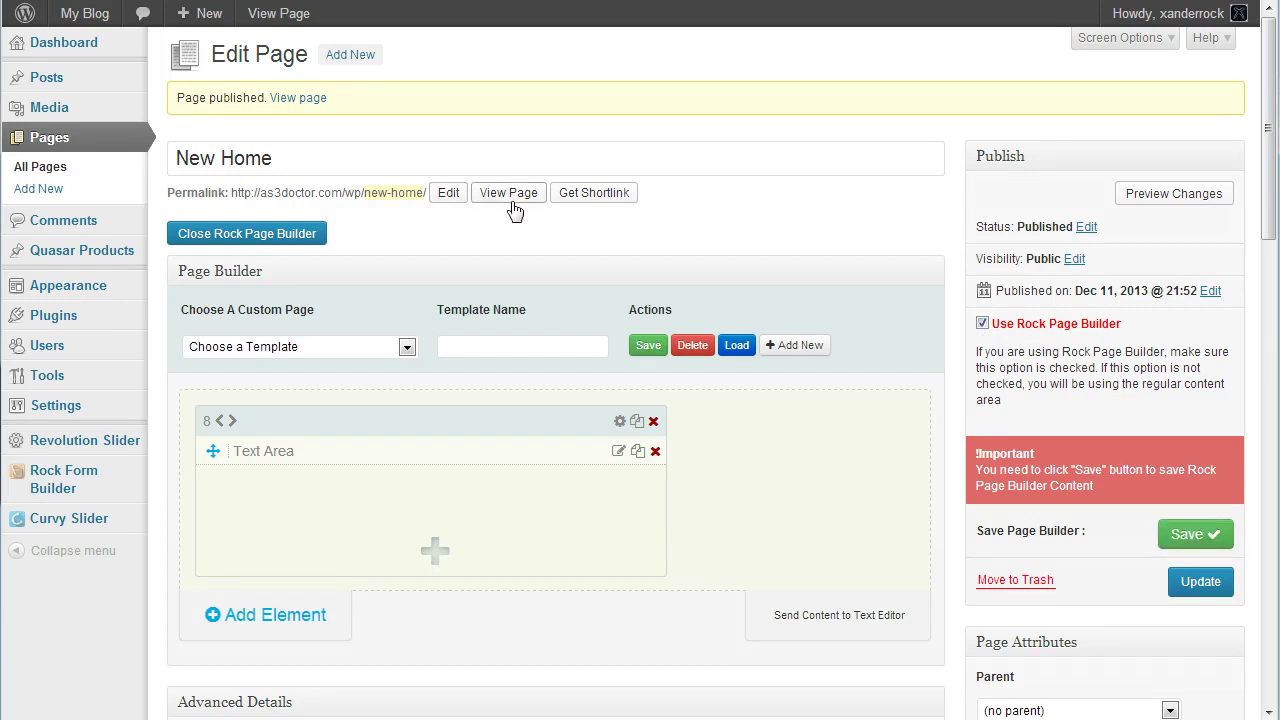
pyautogui.click(298, 97)
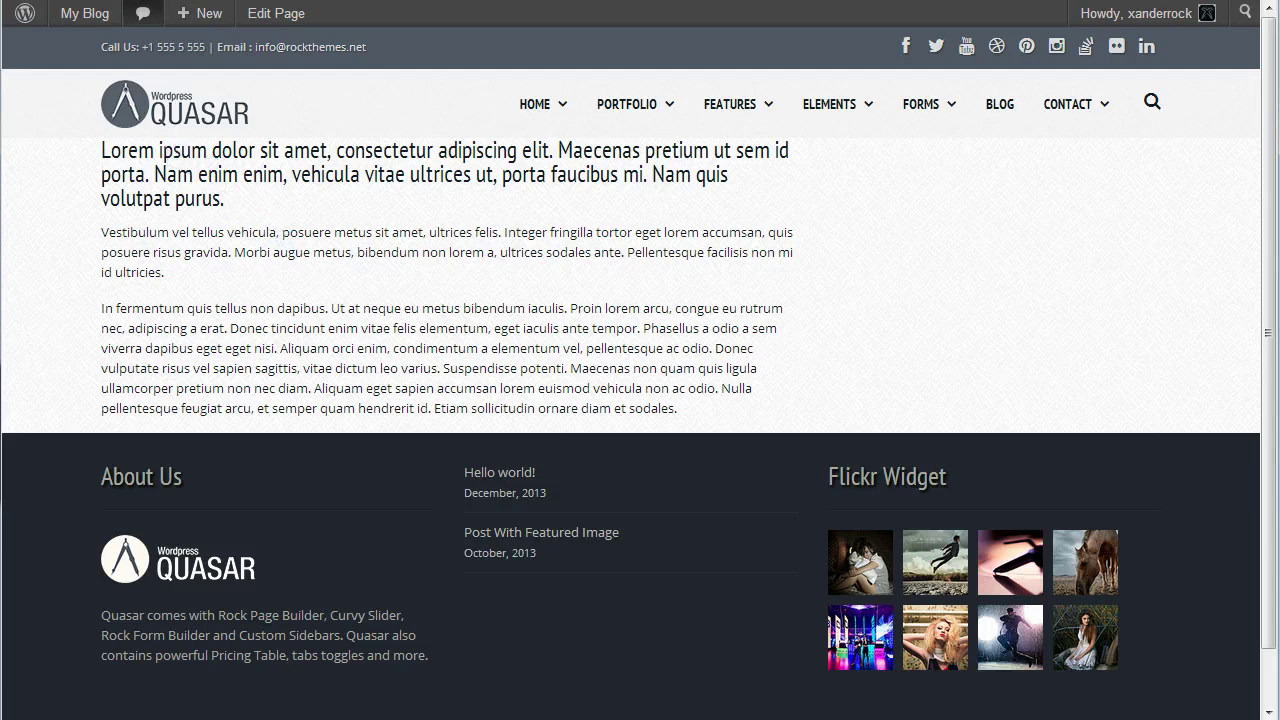
pyautogui.hotkey('alt', 'Left')
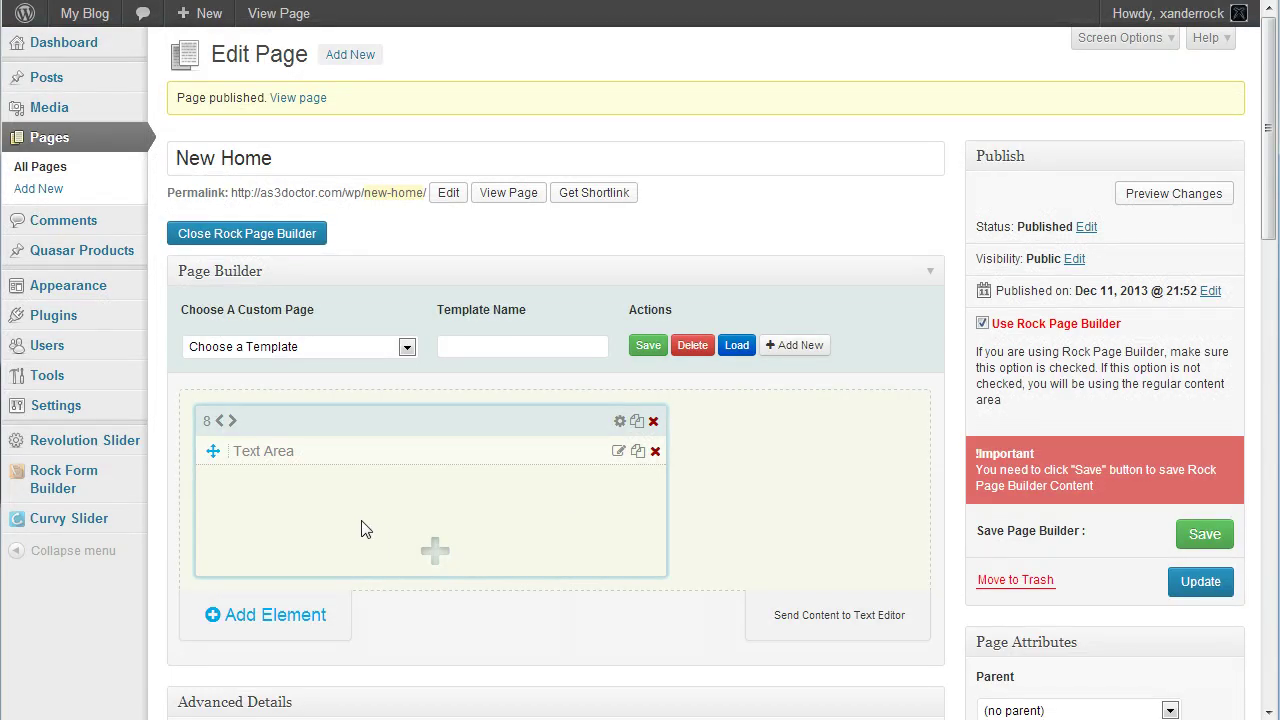
# Add Special Grid Blocks so they enclose the text column, and centre that column between them
pyautogui.click(272, 617)
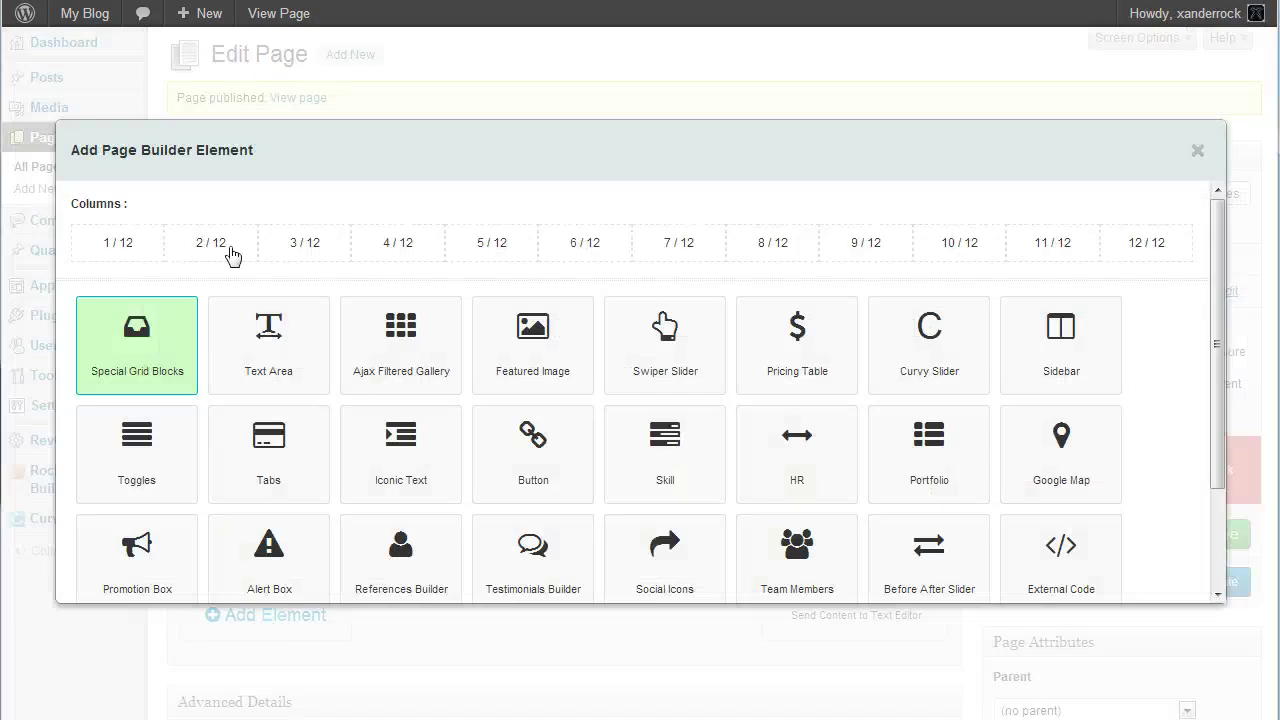
pyautogui.click(137, 359)
pyautogui.moveTo(429, 603); pyautogui.dragTo(437, 422)
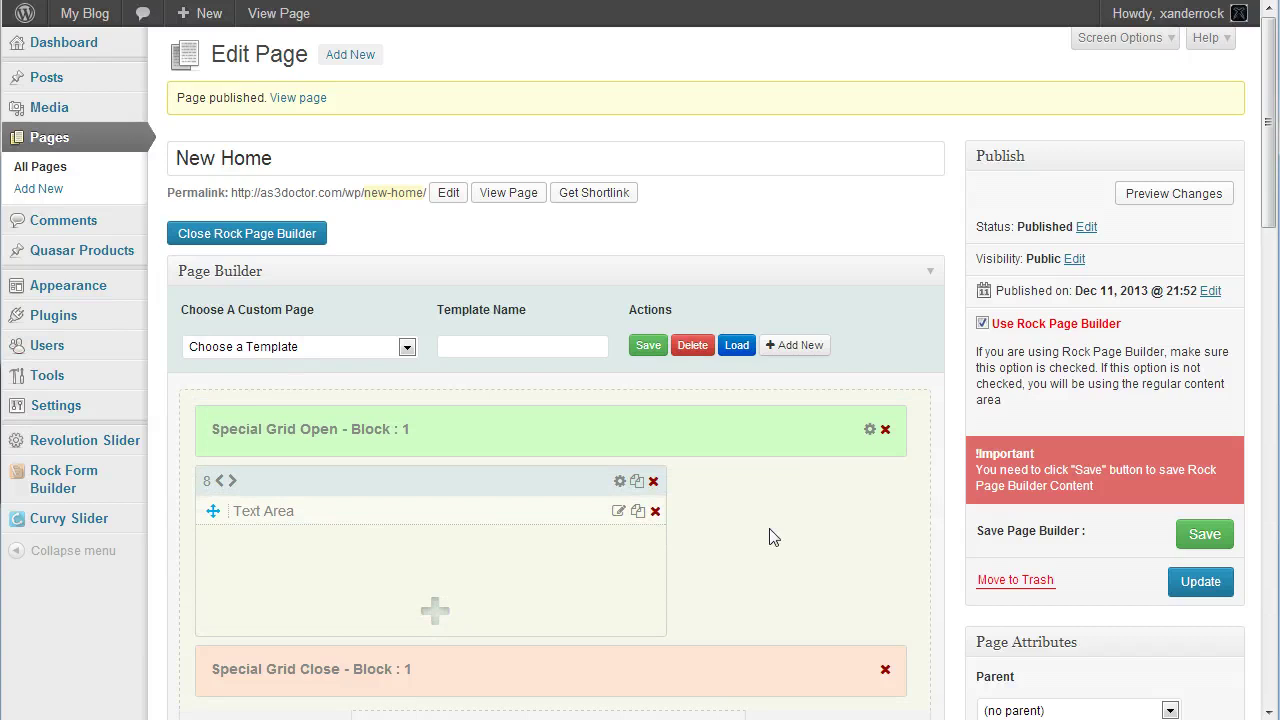
pyautogui.moveTo(409, 470); pyautogui.dragTo(538, 478)
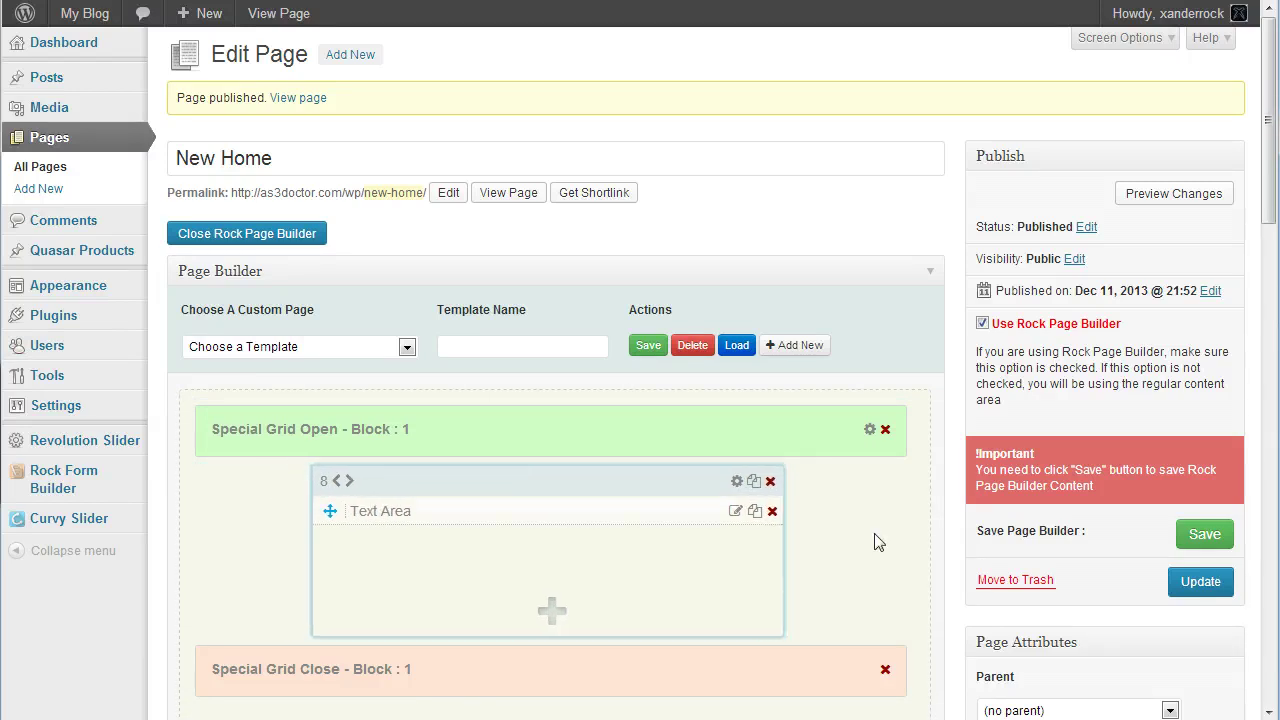
# Set the special grid to Insert Content Before Sidebars and its special width details to Use Parallax
pyautogui.click(869, 431)
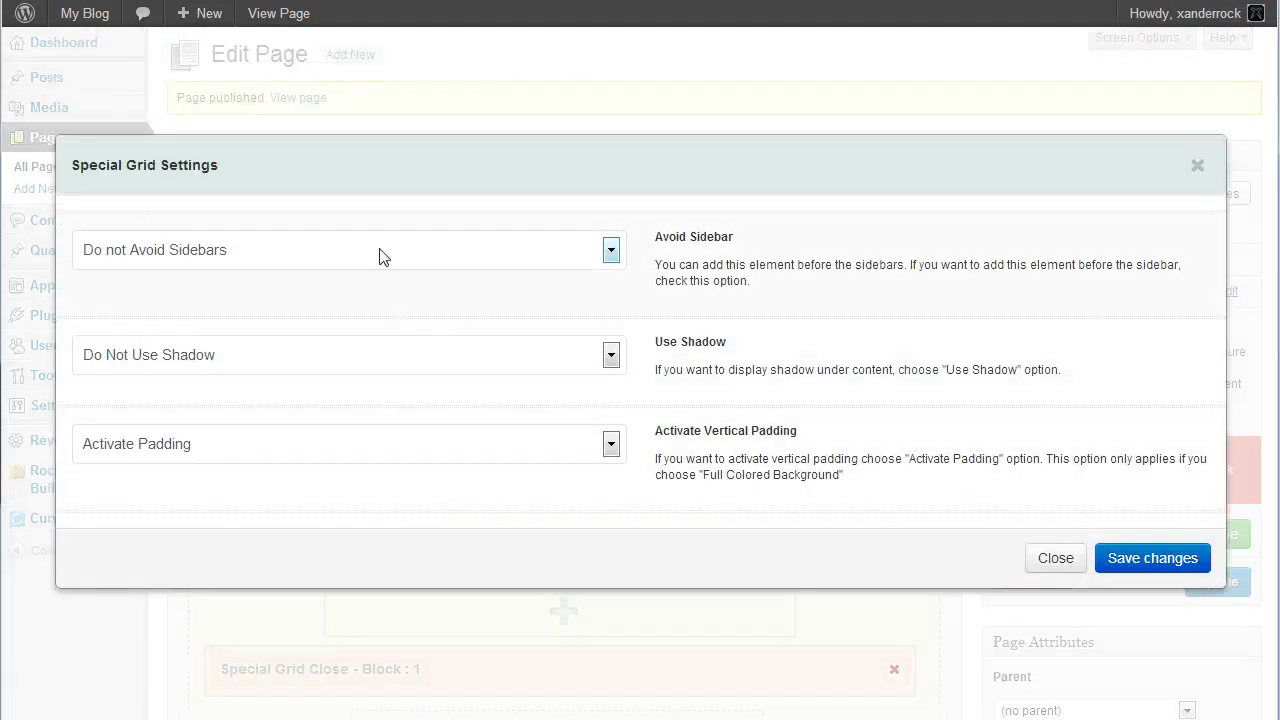
pyautogui.click(381, 256)
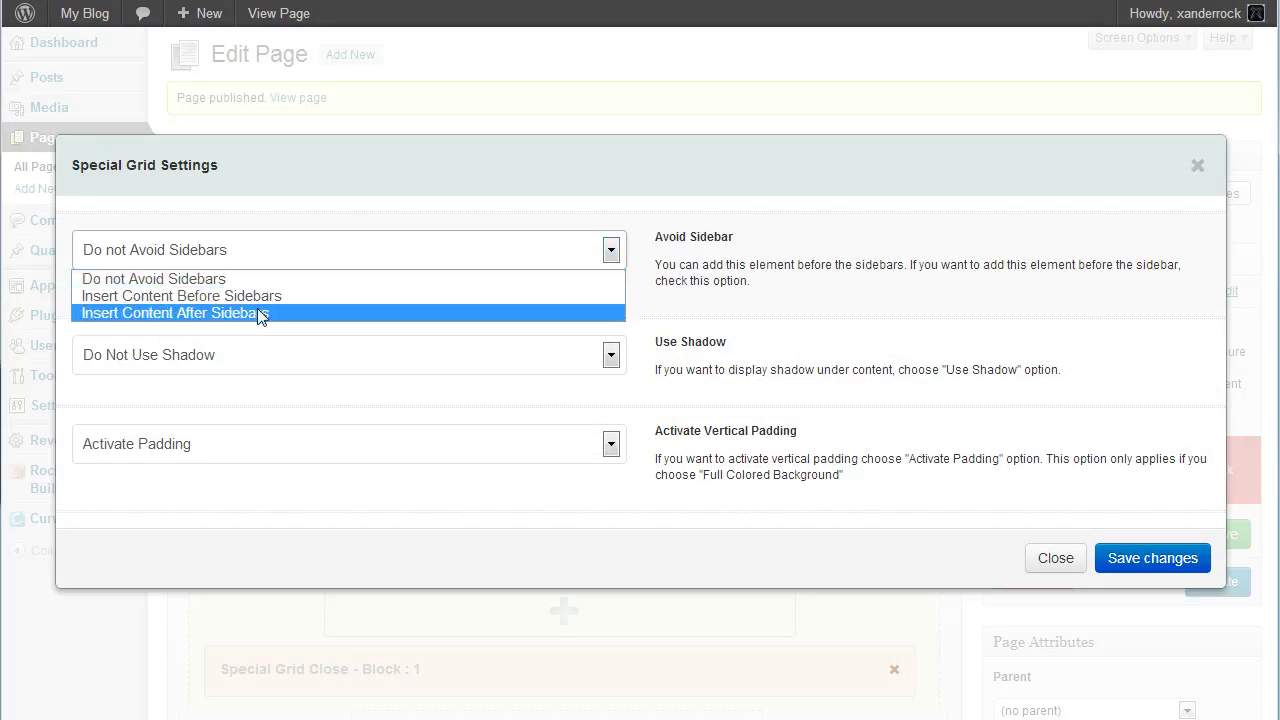
pyautogui.click(260, 297)
pyautogui.click(340, 238)
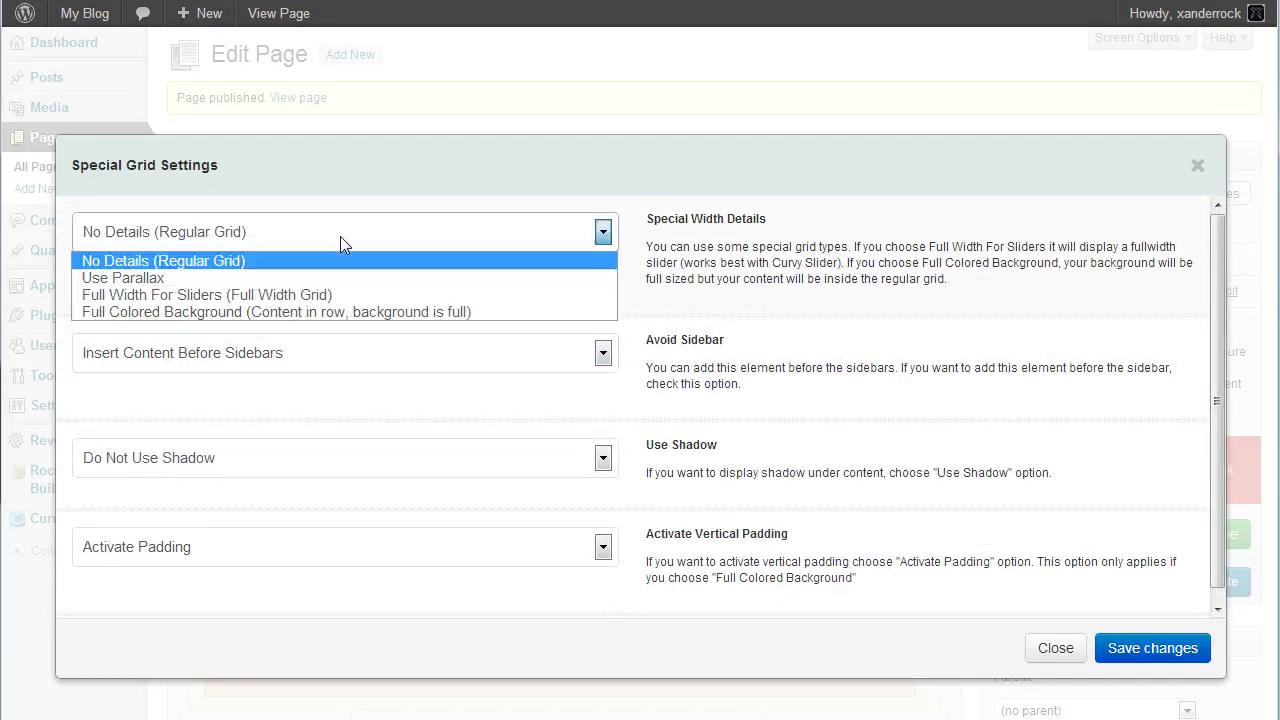
pyautogui.click(368, 284)
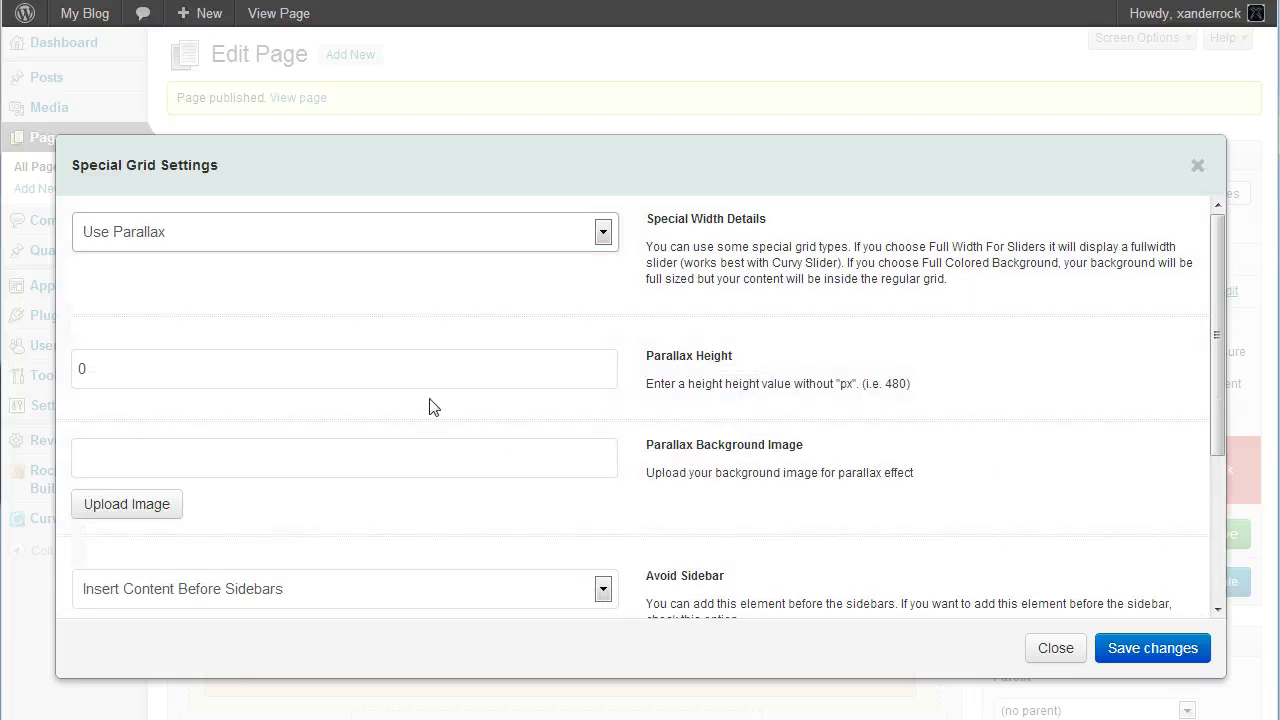
# Set the special grid's parallax height to 350
pyautogui.click(313, 379)
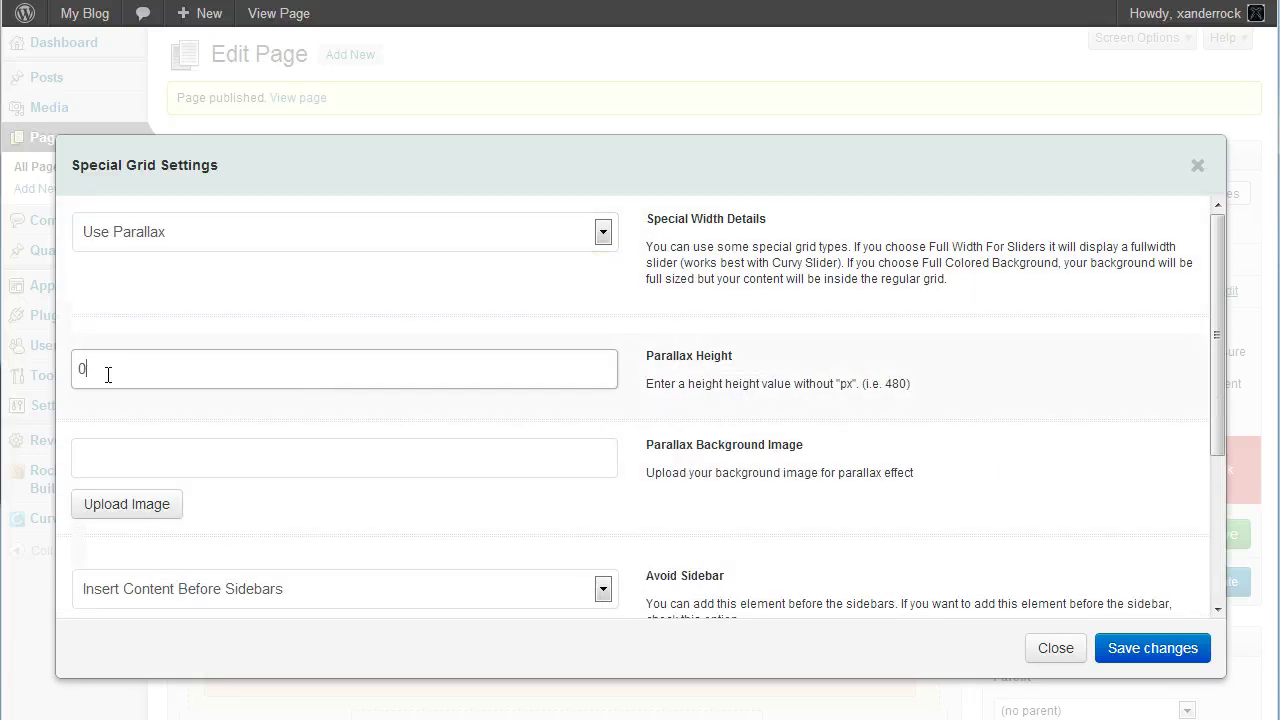
pyautogui.click(288, 462)
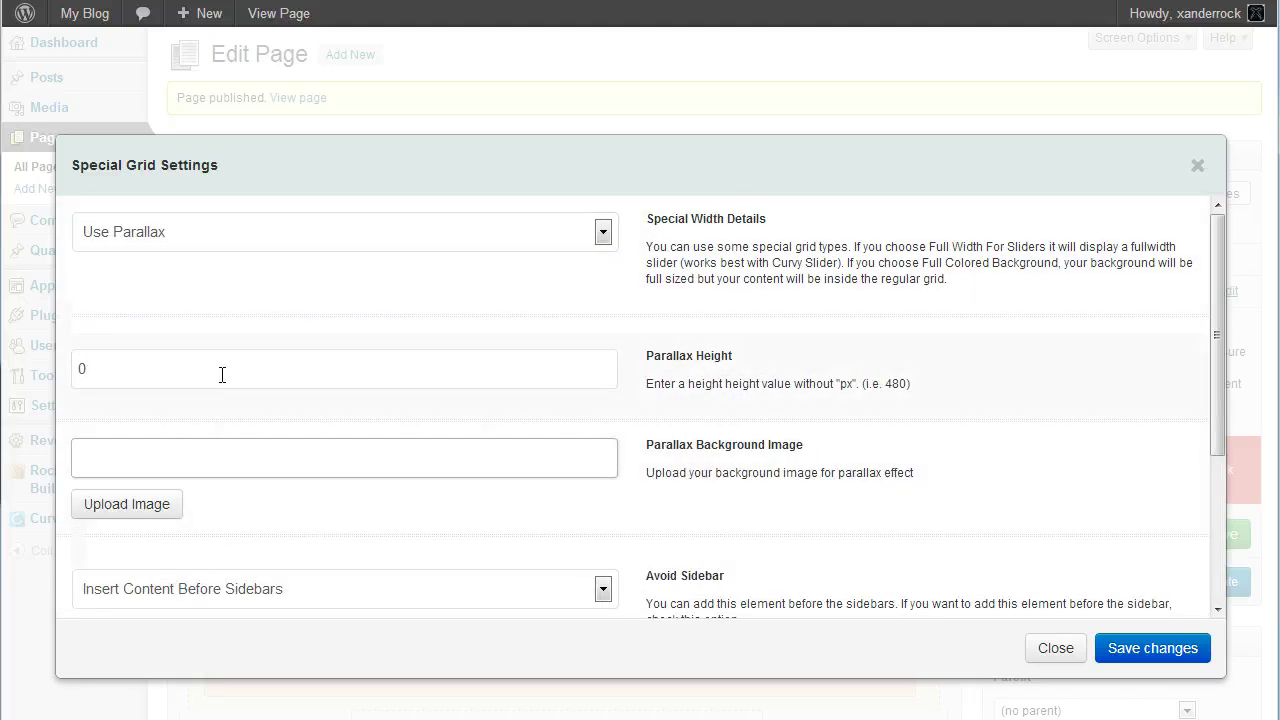
pyautogui.moveTo(222, 374); pyautogui.dragTo(80, 371)
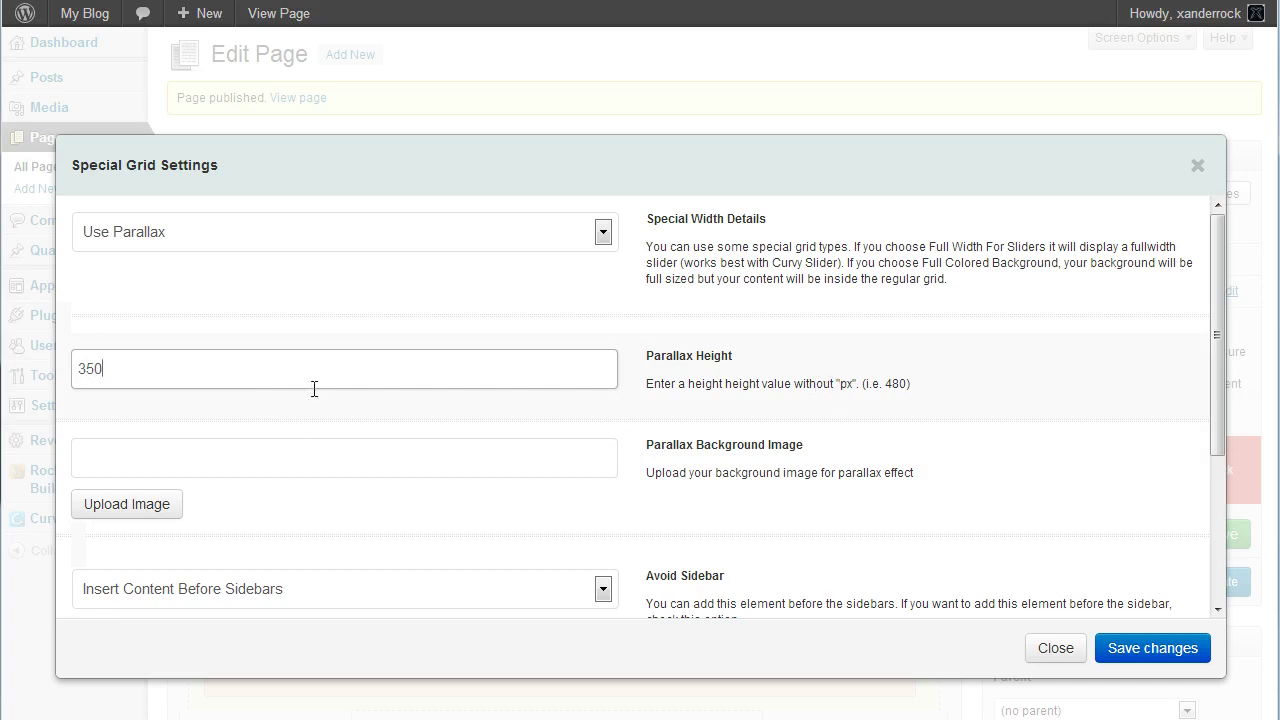
# Insert new_bg_light1.jpg from the media library as the parallax background image
pyautogui.click(124, 500)
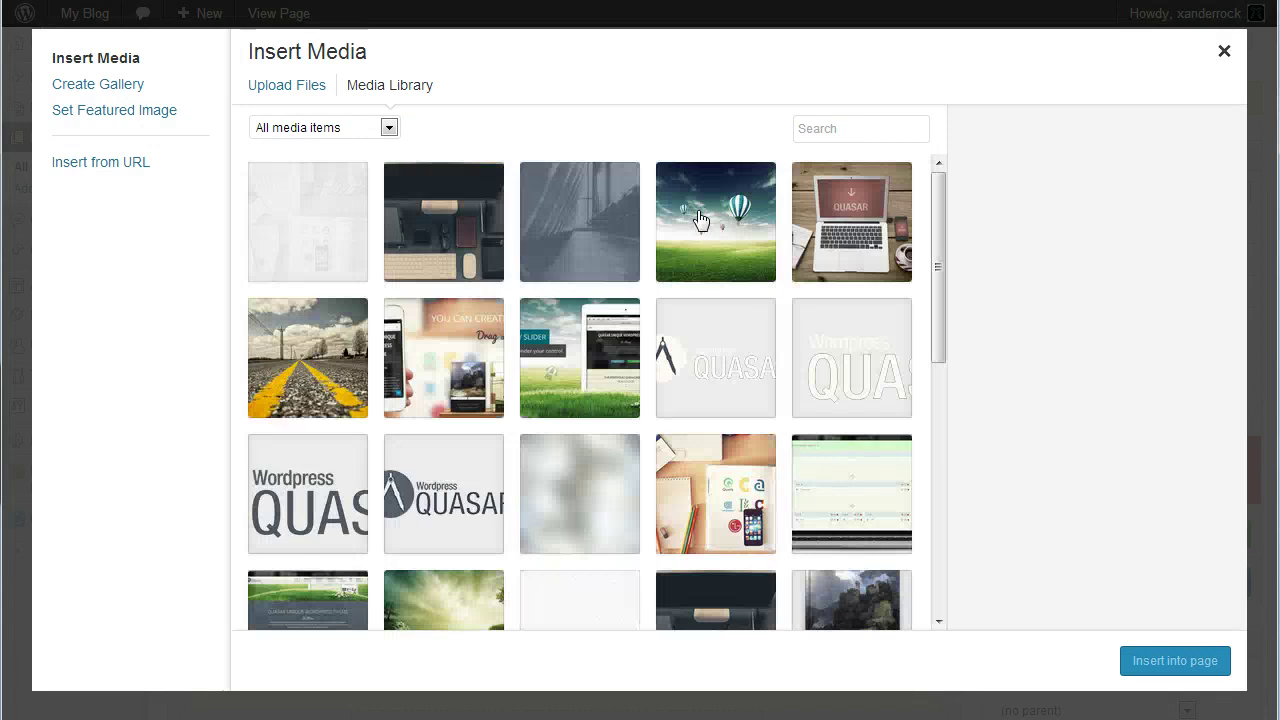
pyautogui.click(298, 220)
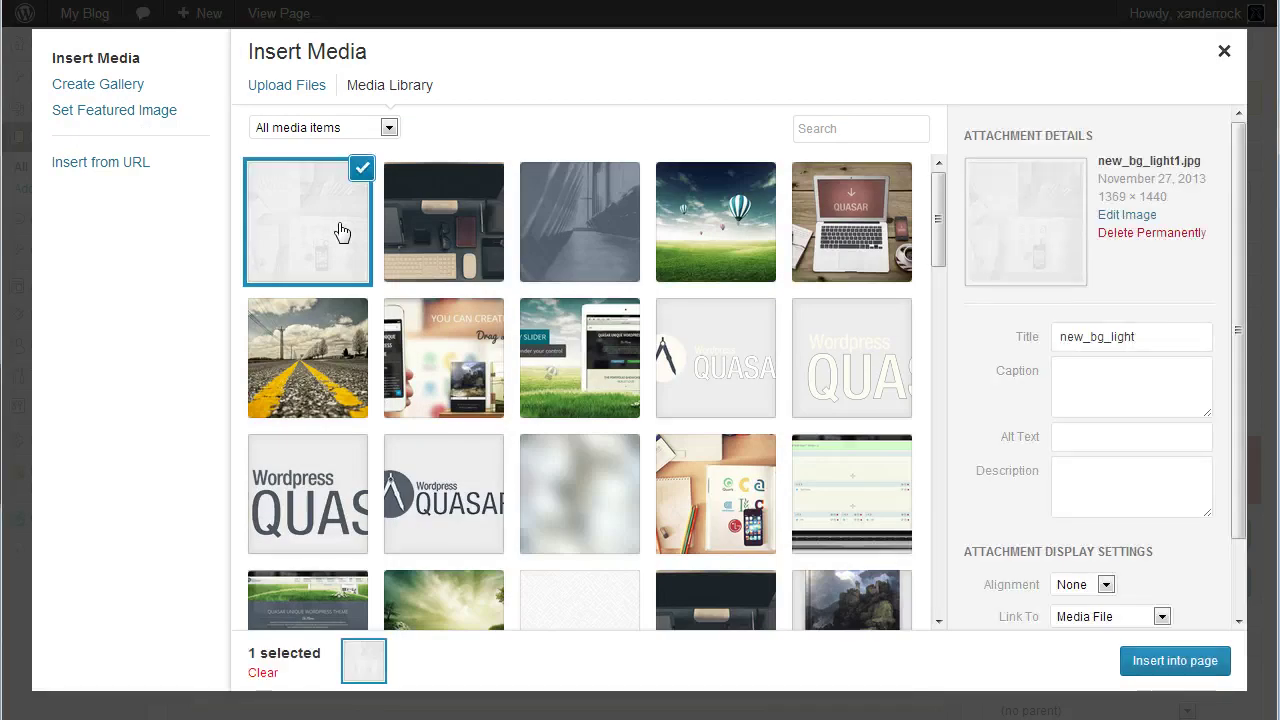
pyautogui.click(1172, 668)
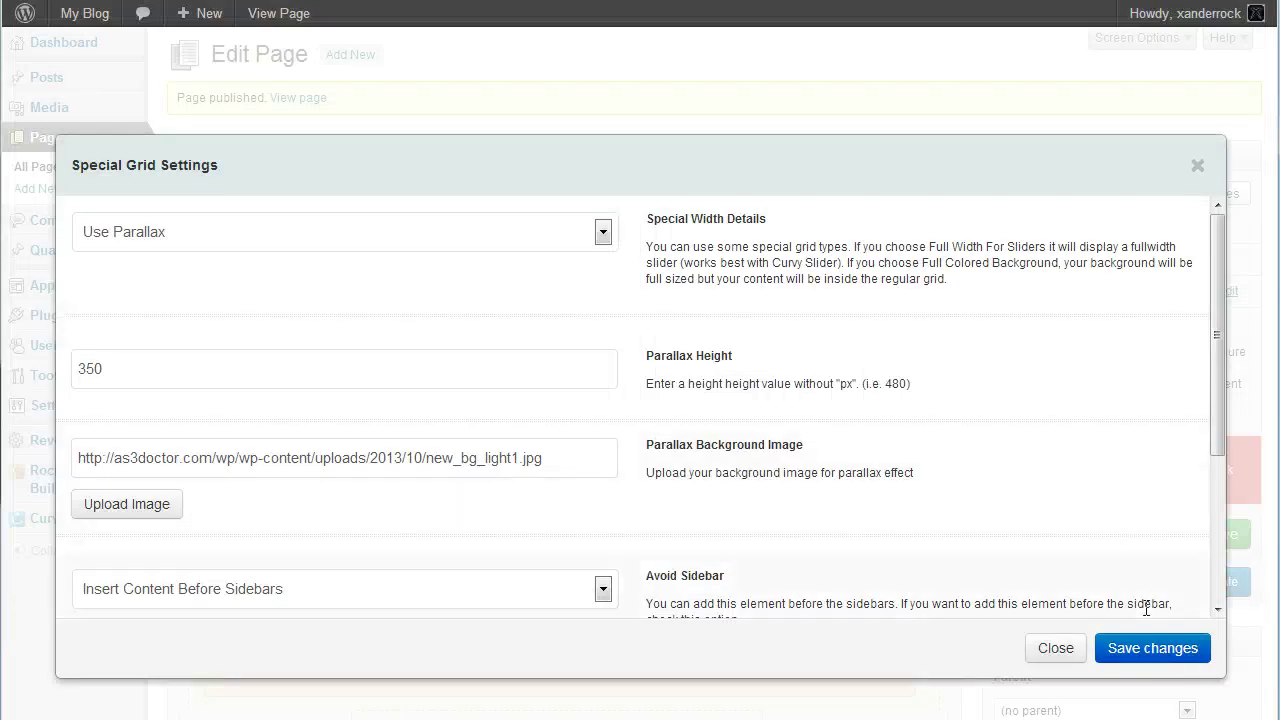
# Save the special grid settings and the page builder content, and open the live New Home page
pyautogui.click(1146, 650)
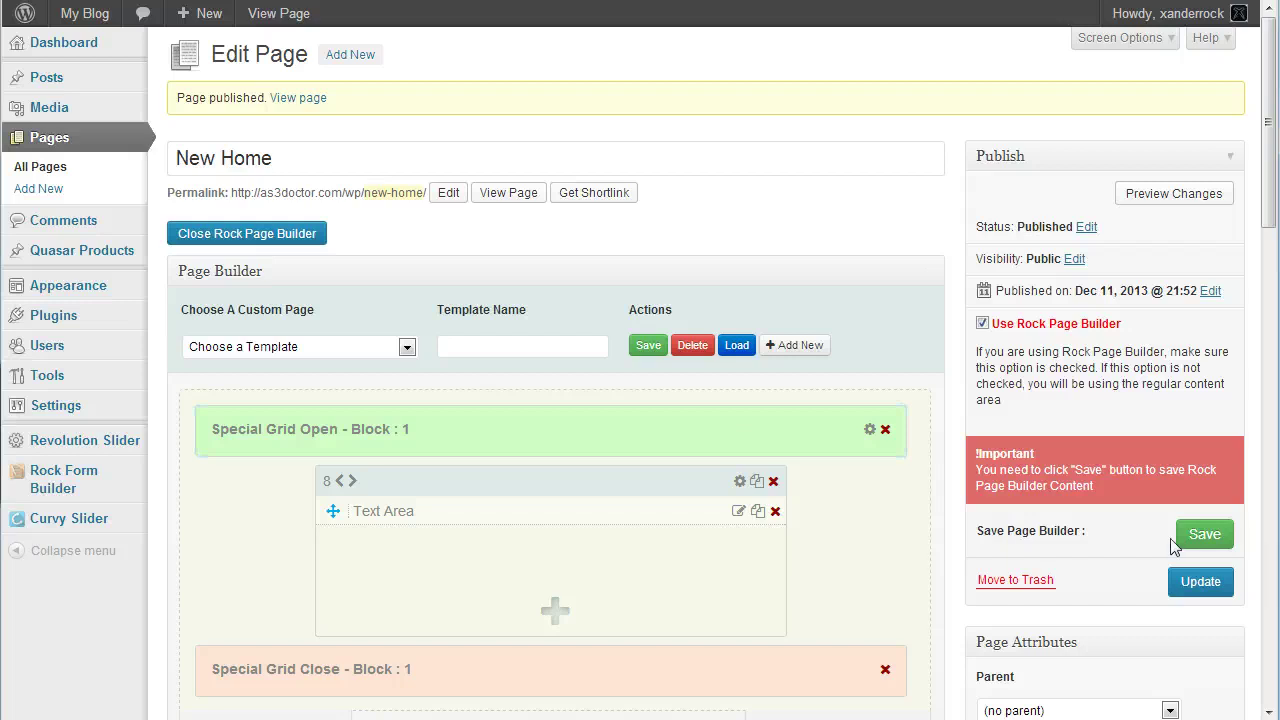
pyautogui.click(1190, 535)
pyautogui.click(508, 194)
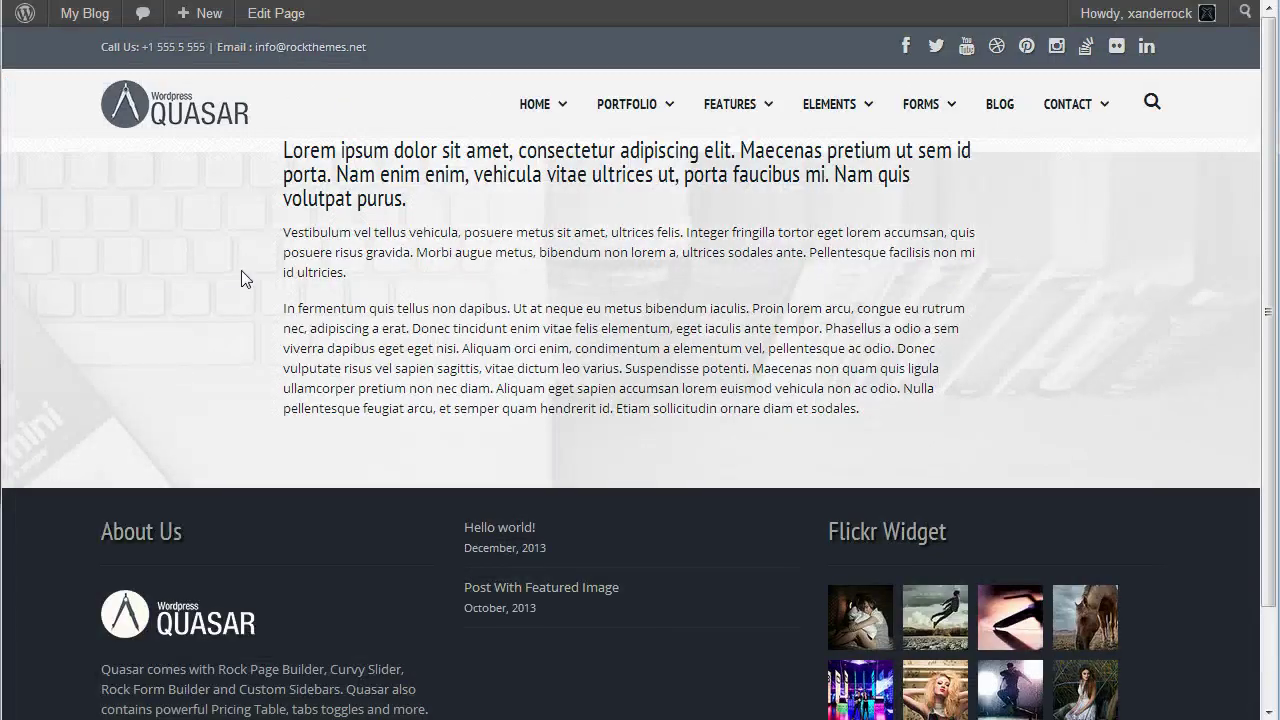
# Examine how the parallax background behaves behind the text on the live page, and return to the page editor
pyautogui.scroll(-2, 222, 267)
pyautogui.scroll(2, 218, 266)
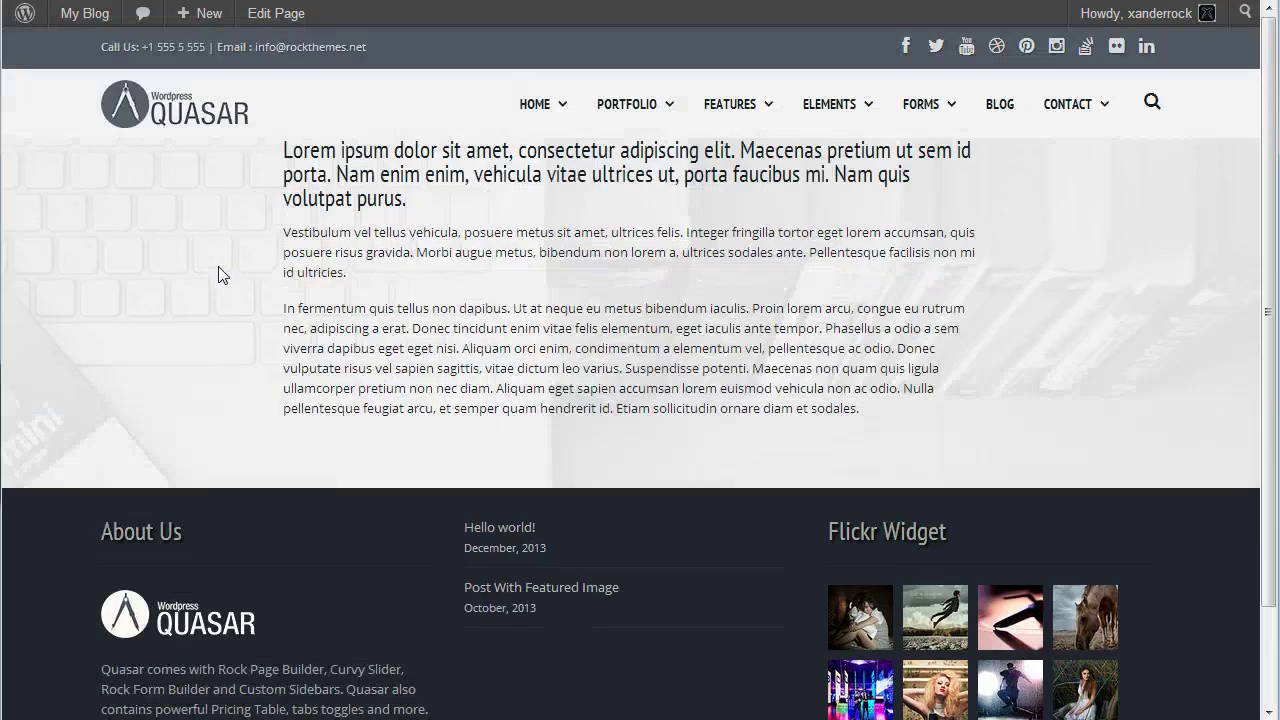
pyautogui.scroll(-2, 218, 267)
pyautogui.scroll(2, 218, 267)
pyautogui.scroll(-1, 218, 267)
pyautogui.scroll(1, 218, 267)
pyautogui.hotkey('alt', 'Left')
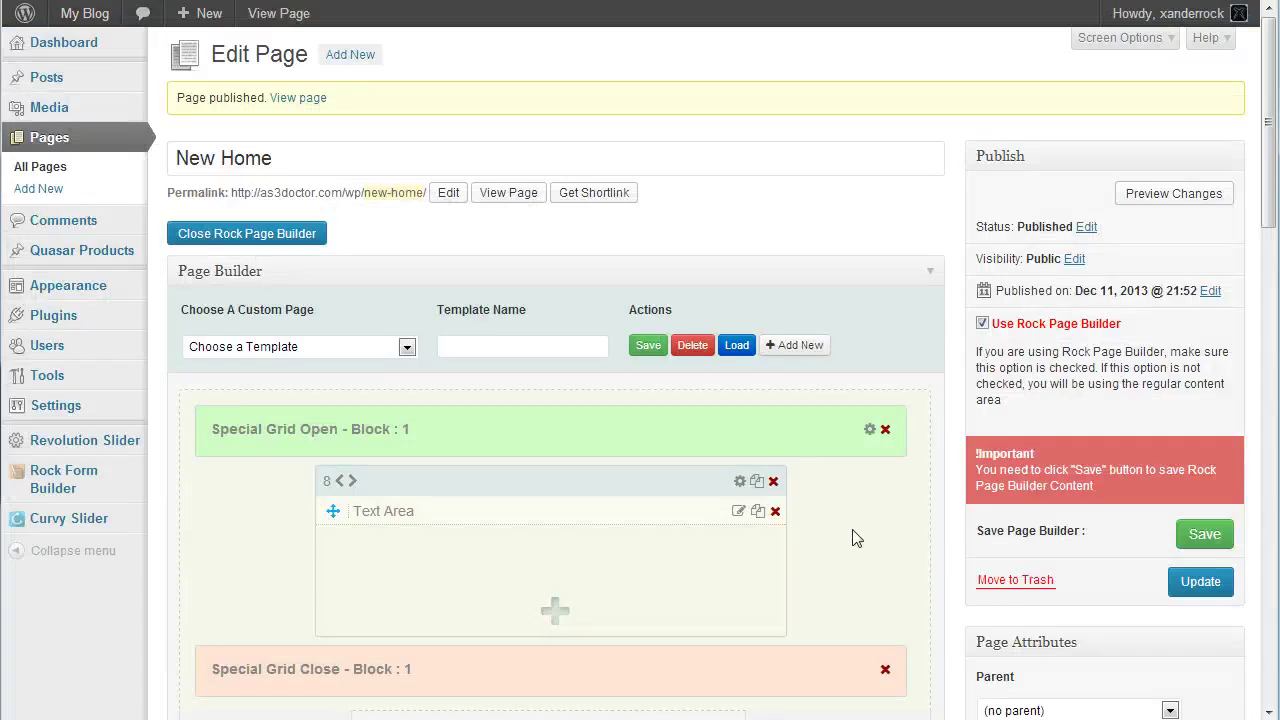
# Add a 12/12 HR element and place it inside the special grid, above the text column
pyautogui.scroll(-2, 840, 525)
pyautogui.click(262, 638)
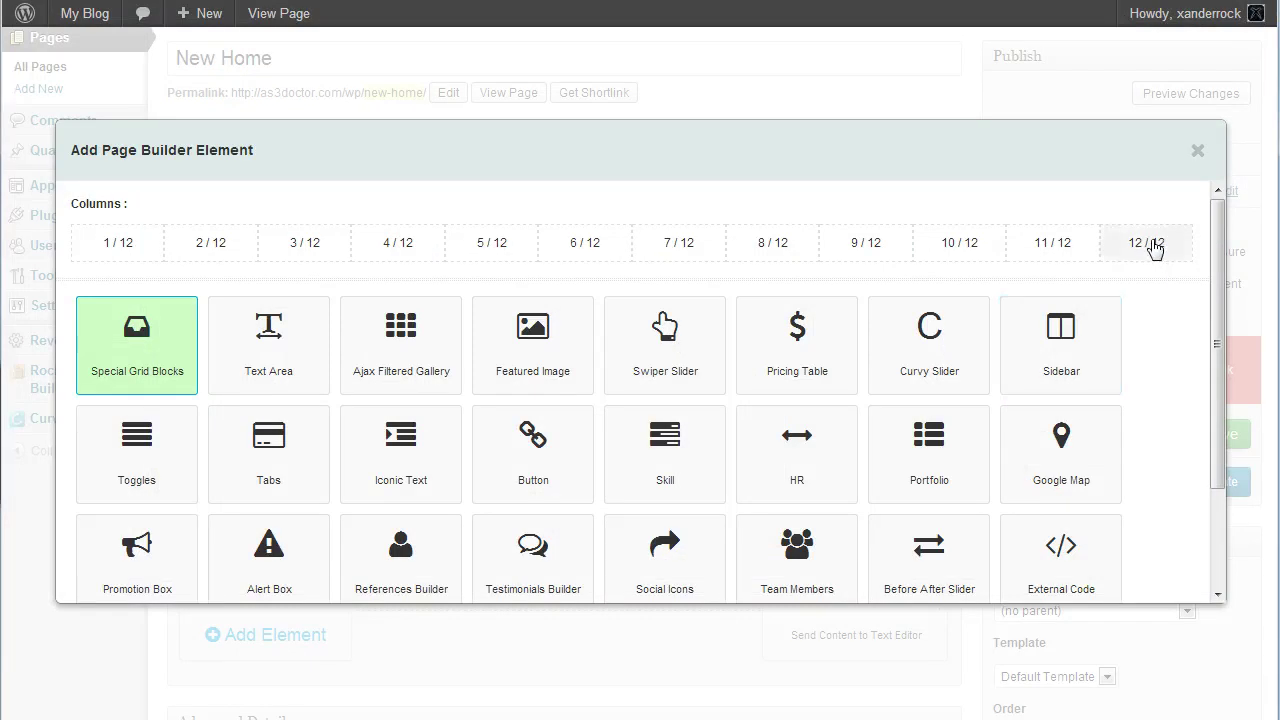
pyautogui.click(785, 461)
pyautogui.moveTo(360, 626); pyautogui.dragTo(360, 381)
# Set the HR element's model to Use Image, leaving the image empty, and save its settings
pyautogui.click(500, 423)
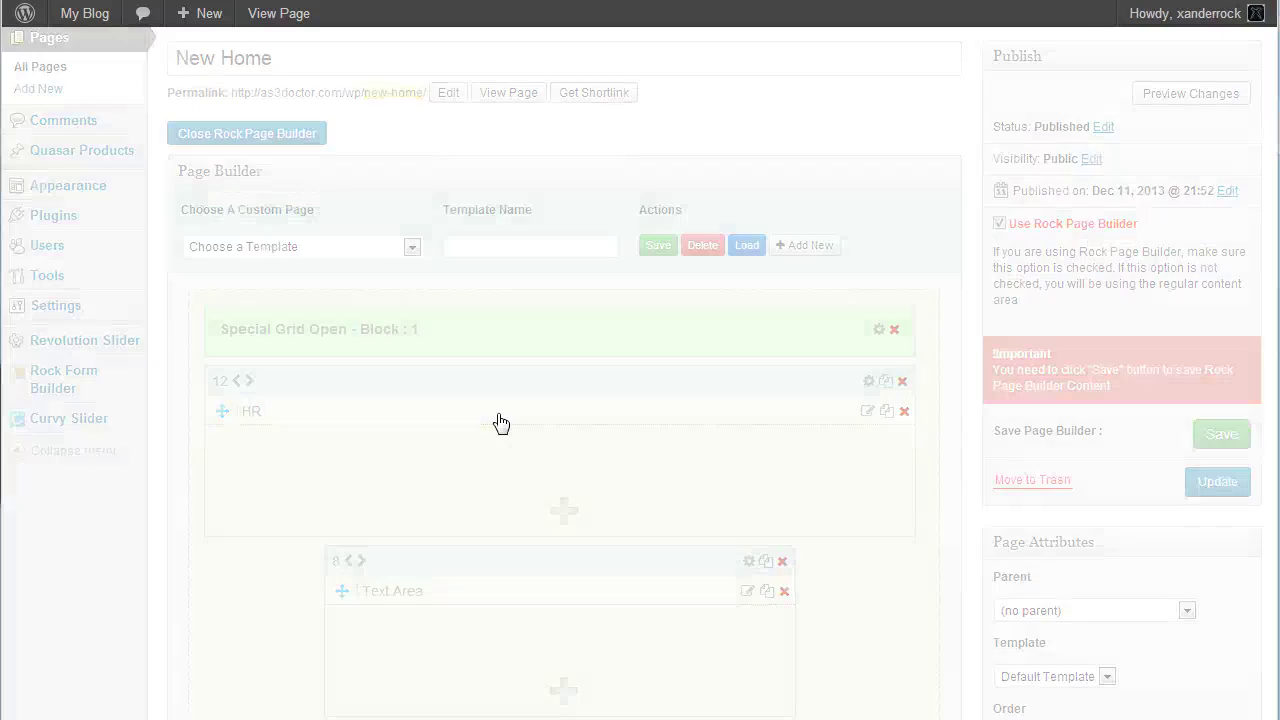
pyautogui.click(219, 294)
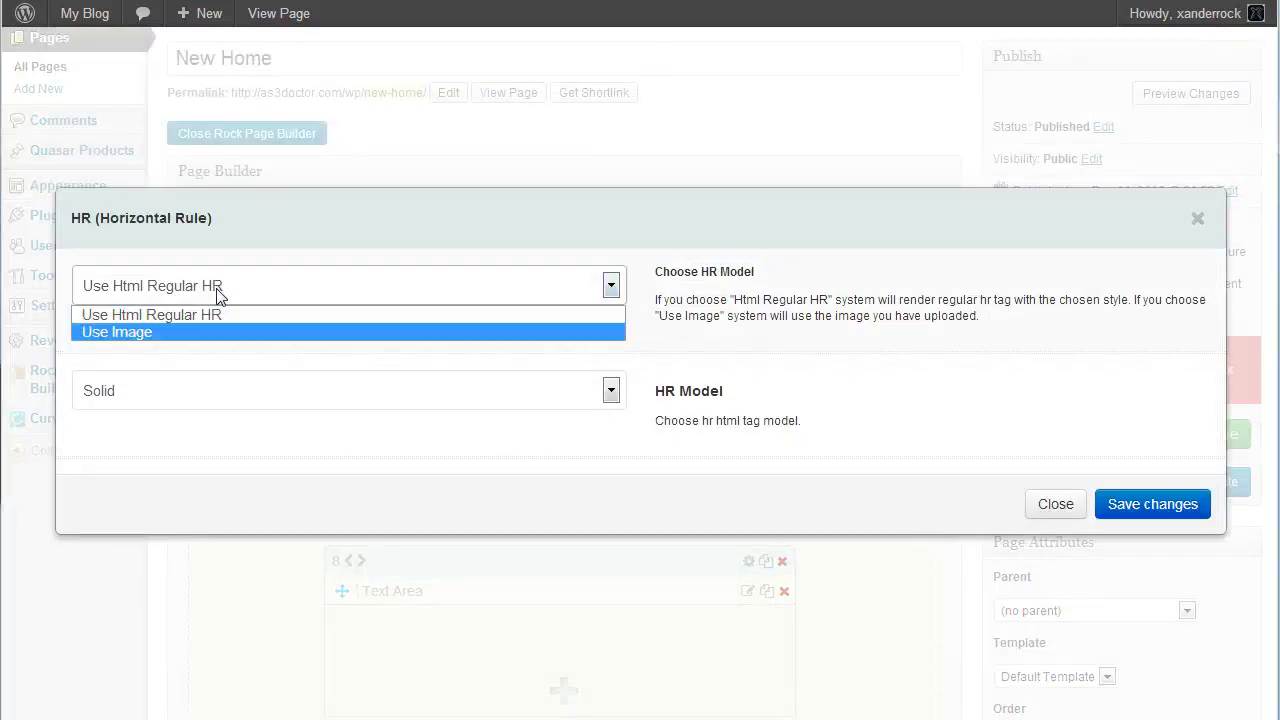
pyautogui.click(214, 333)
pyautogui.scroll(-1, 110, 560)
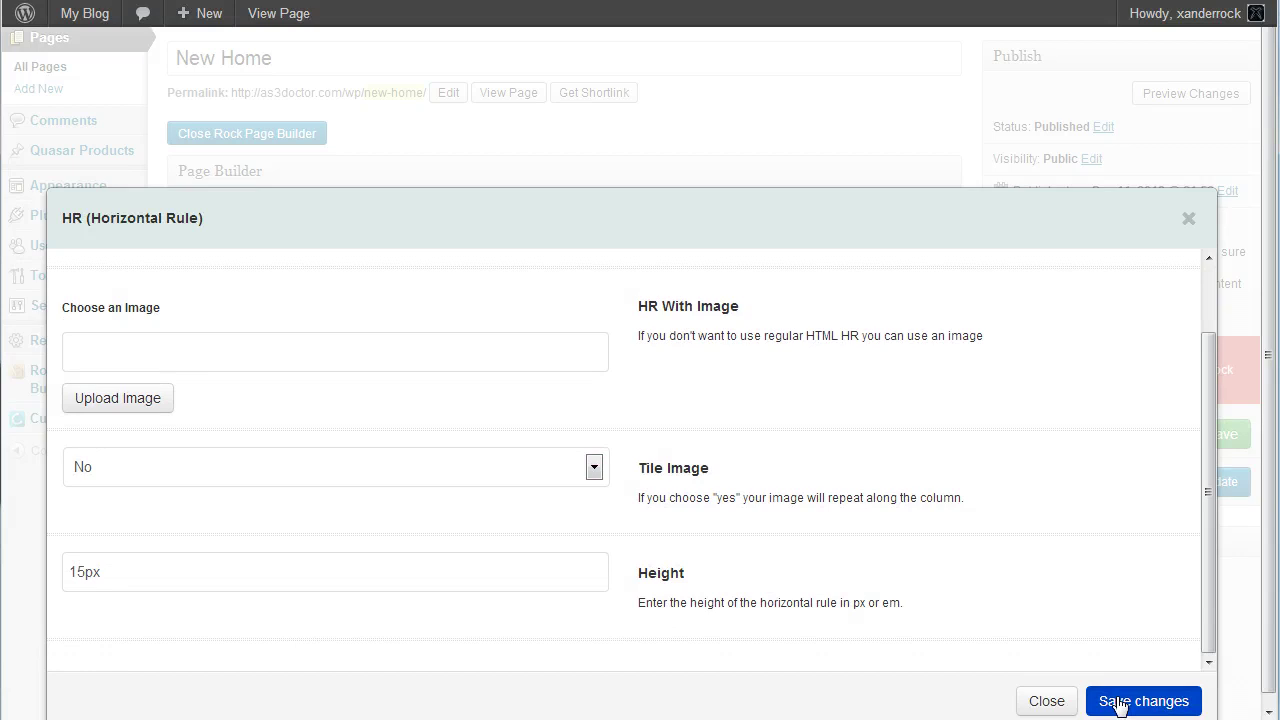
pyautogui.click(1150, 700)
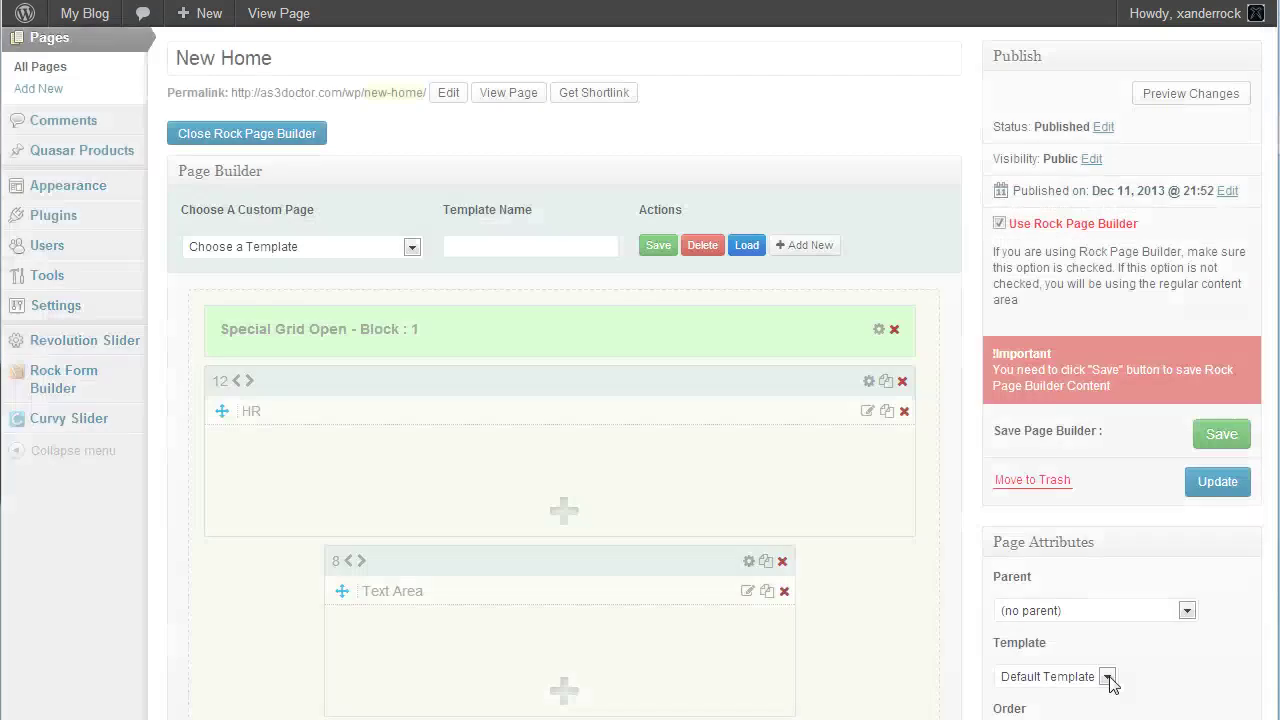
# Duplicate the 12-wide HR column and move the copy below the text column, inside the special grid
pyautogui.click(877, 383)
pyautogui.scroll(-3, 912, 540)
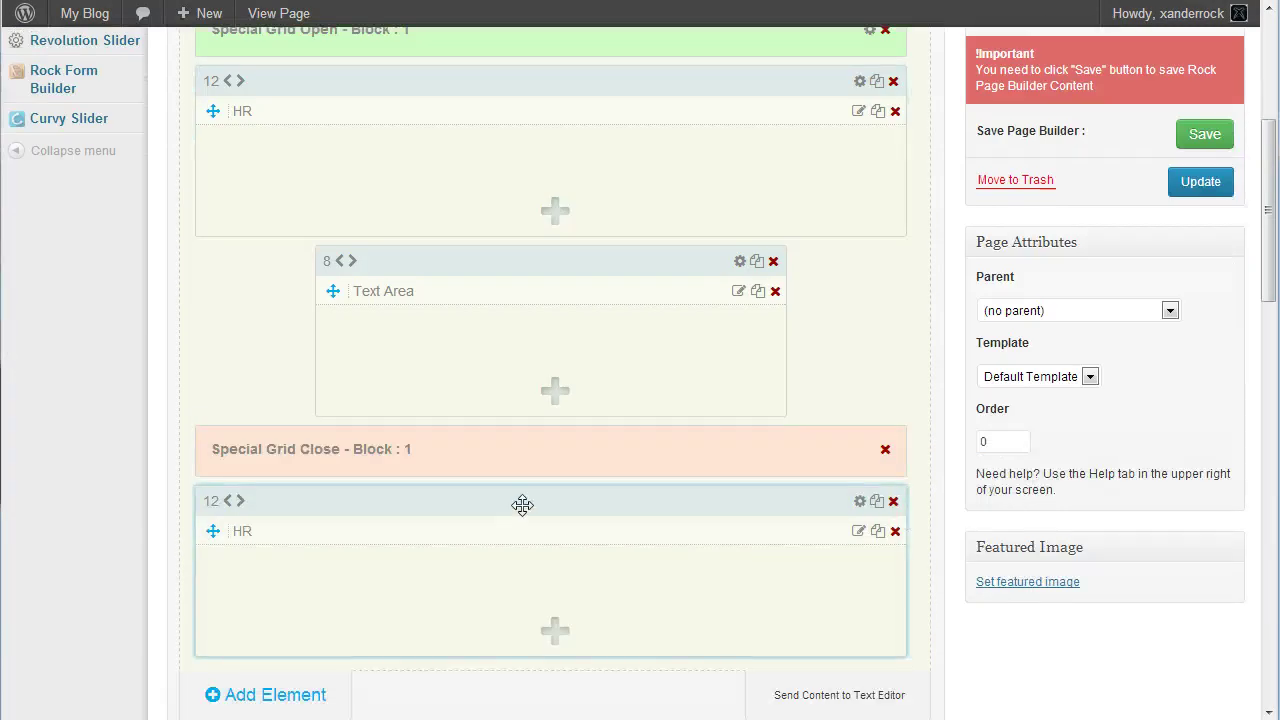
pyautogui.moveTo(522, 504); pyautogui.dragTo(523, 437)
# Save the page builder content and check the spacing around the text on the live page
pyautogui.scroll(2, 1037, 323)
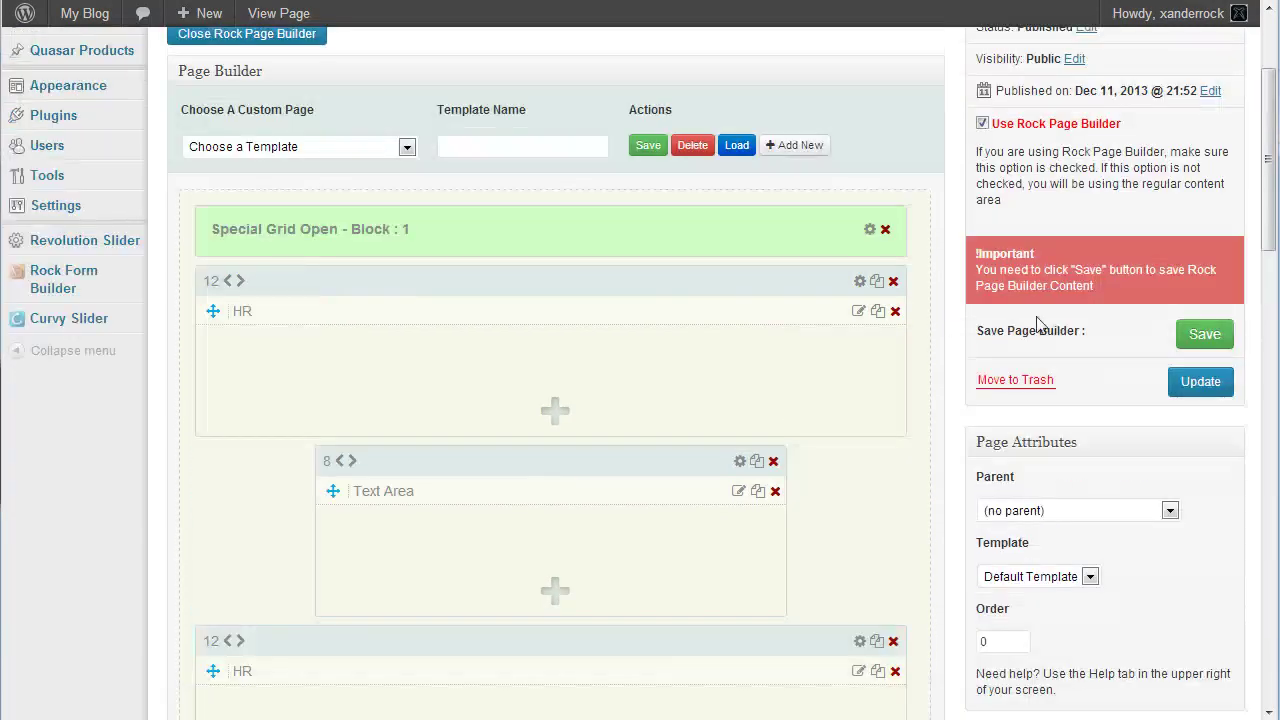
pyautogui.click(1206, 334)
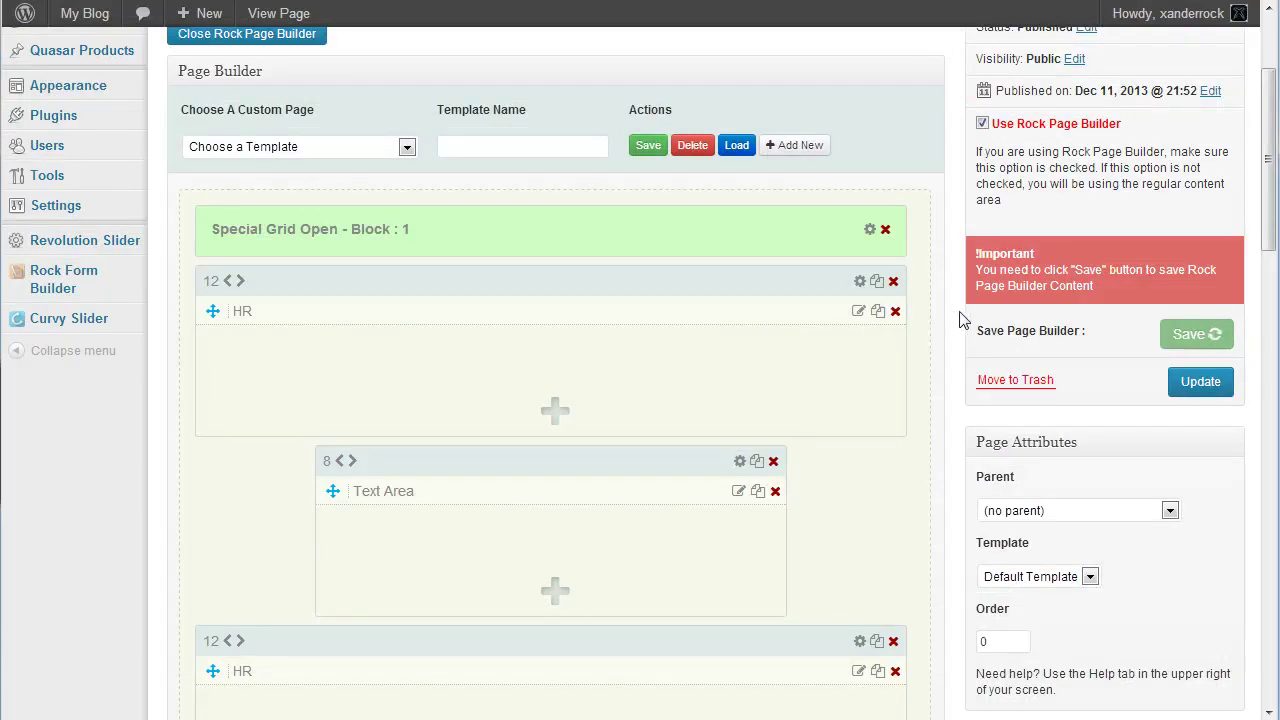
pyautogui.scroll(2, 963, 320)
pyautogui.click(508, 192)
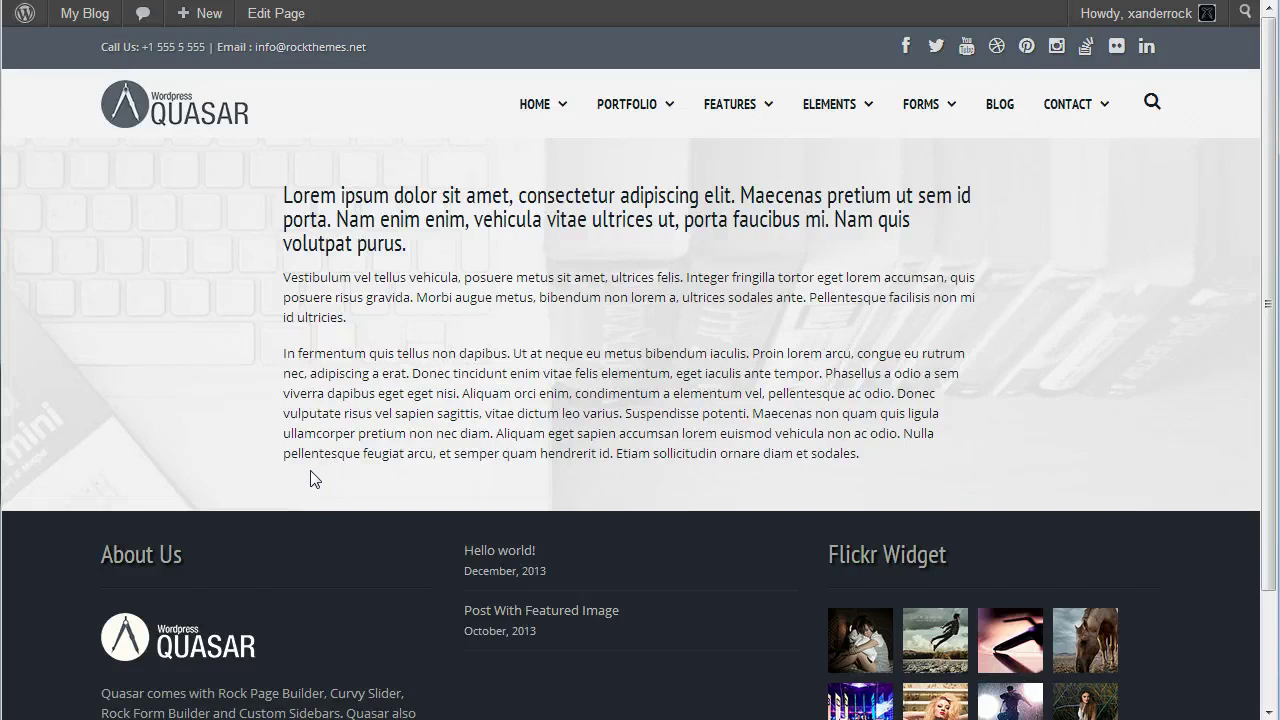
pyautogui.scroll(-3, 178, 315)
pyautogui.scroll(3, 178, 315)
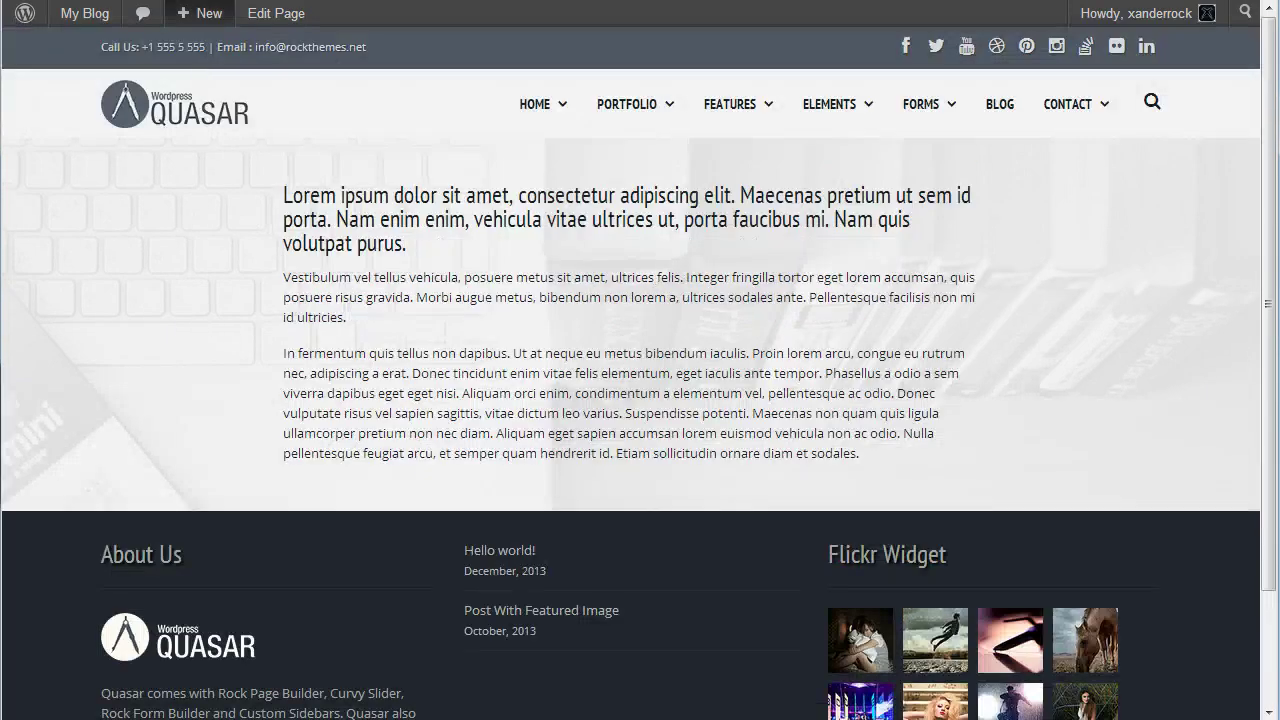
pyautogui.hotkey('alt', 'Left')
# Load the Home template into the page builder and accept reloading the page
pyautogui.click(371, 347)
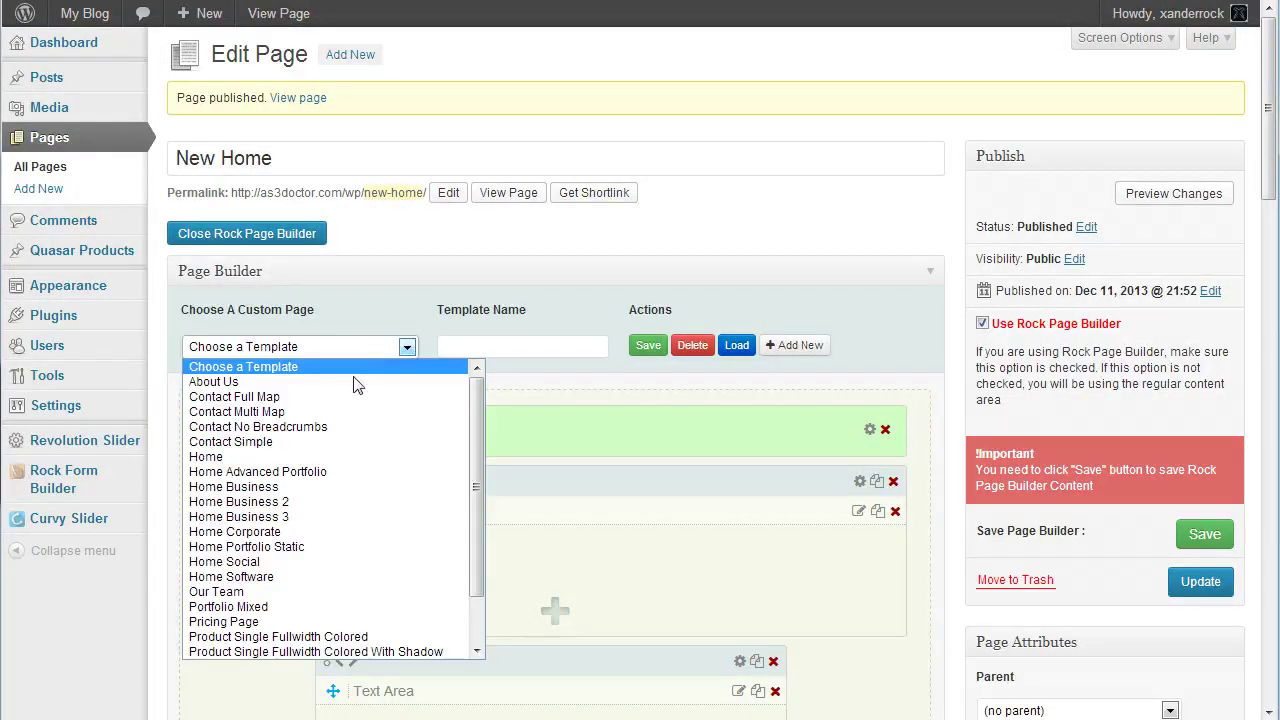
pyautogui.click(315, 458)
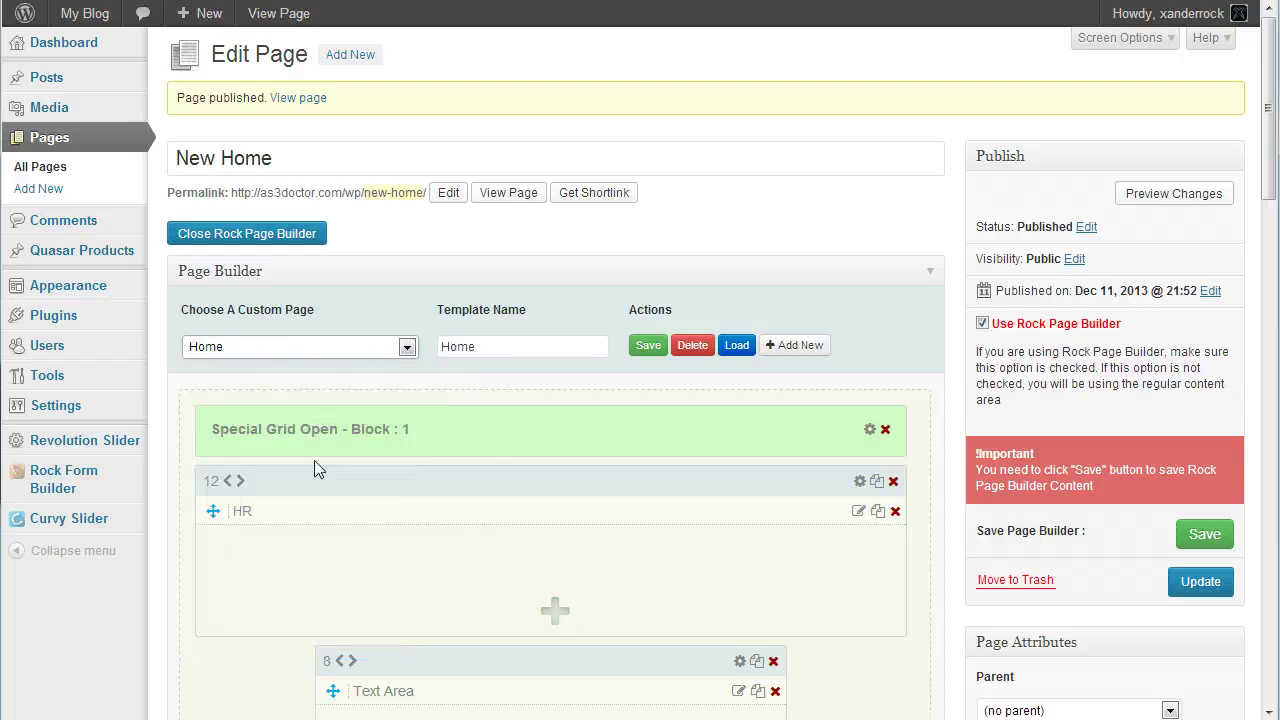
pyautogui.click(736, 345)
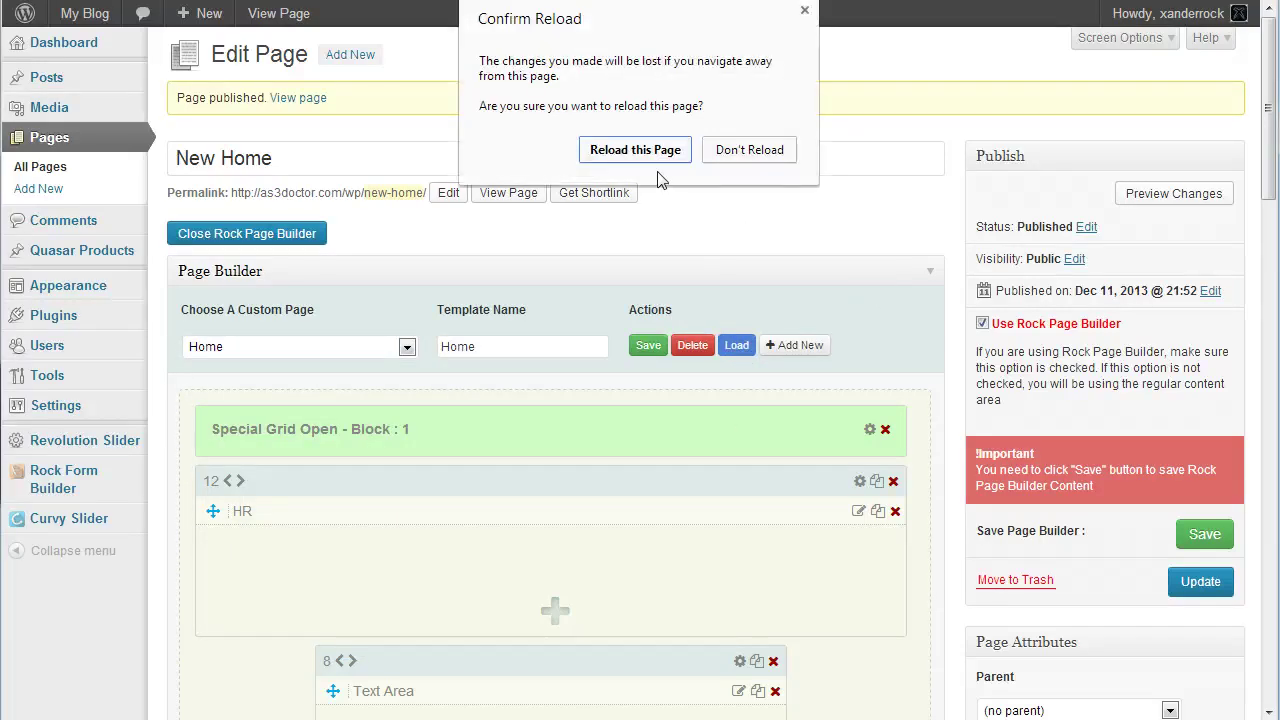
pyautogui.click(635, 150)
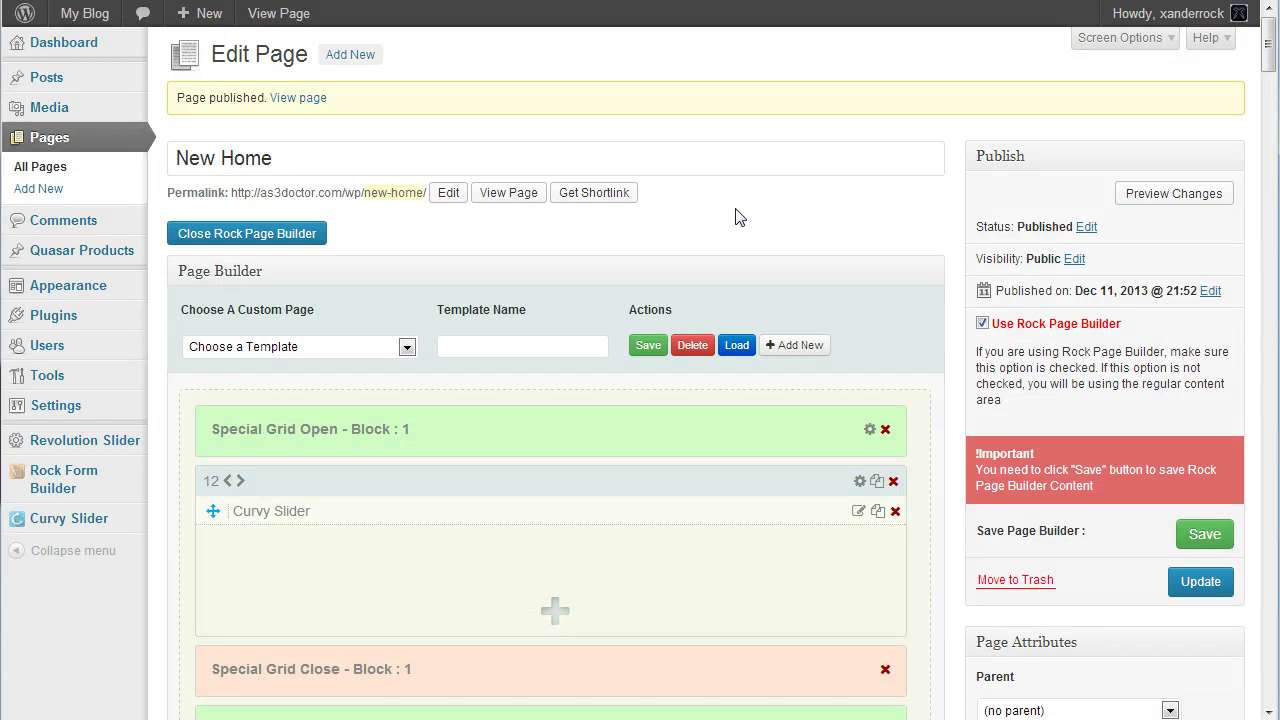
# Save the page builder content and look through the blocks of the loaded Home layout
pyautogui.click(1200, 536)
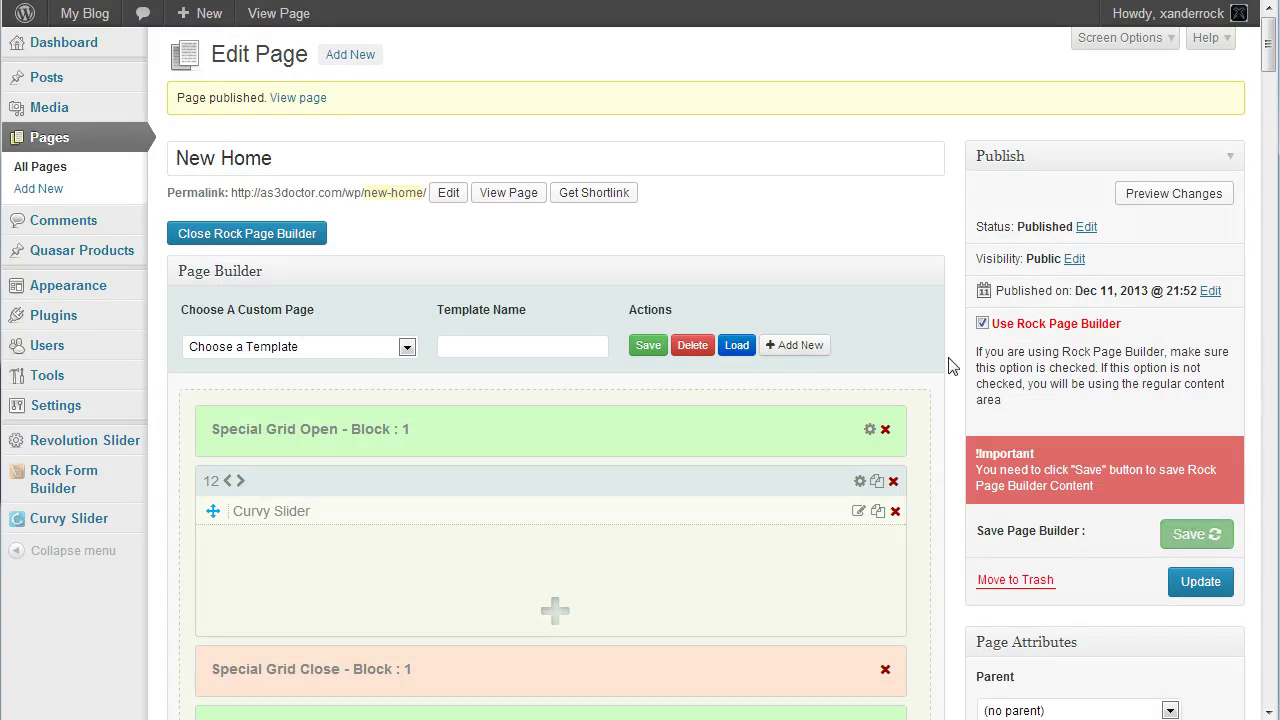
pyautogui.scroll(-3, 945, 355)
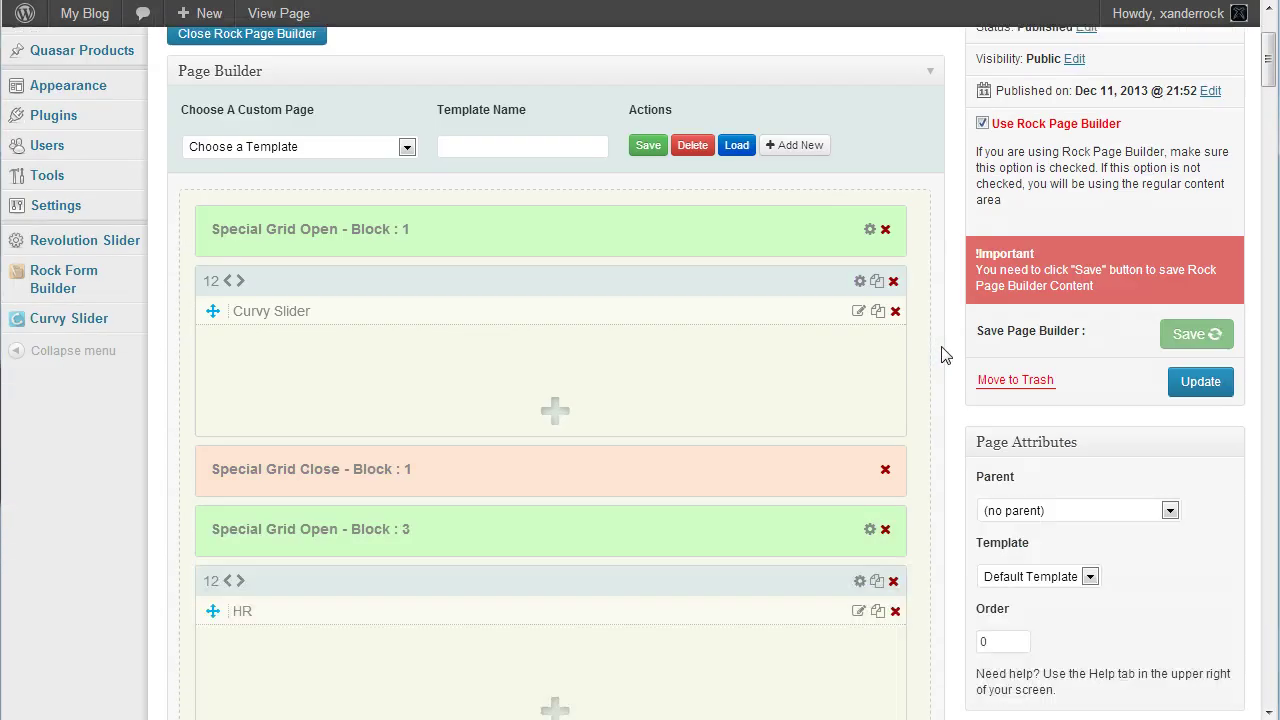
pyautogui.scroll(-15, 940, 265)
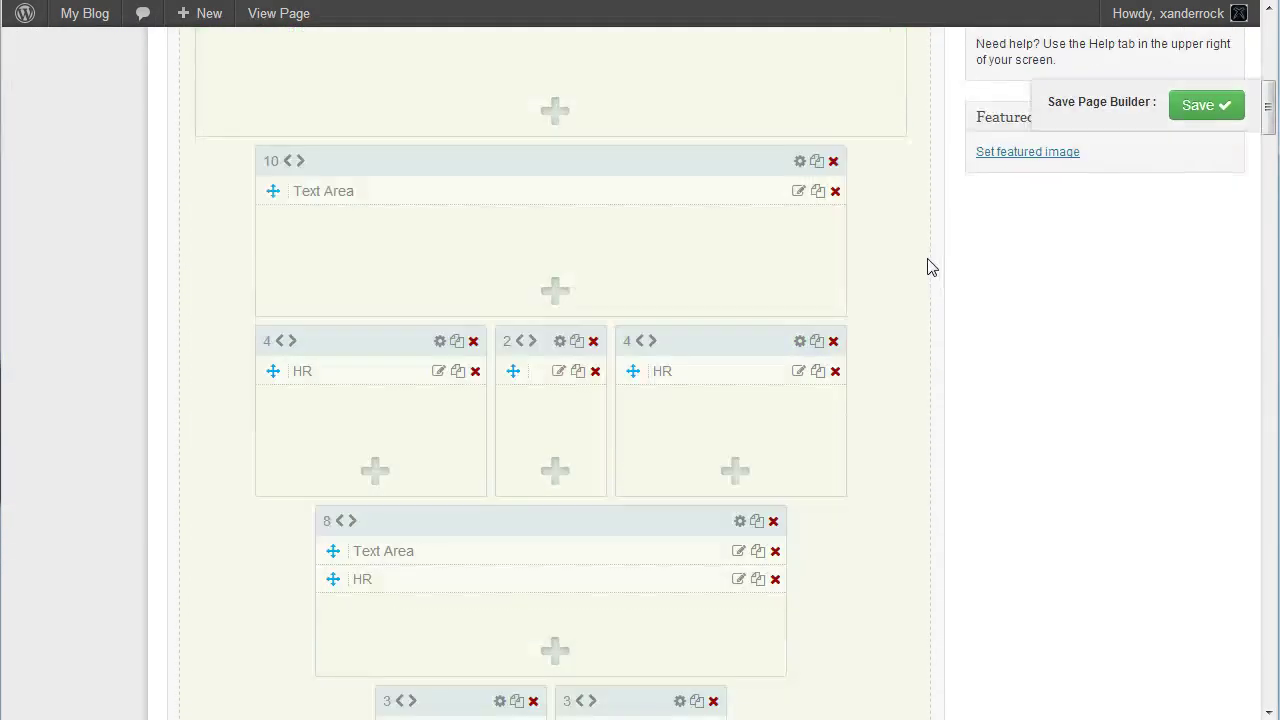
pyautogui.scroll(-10, 930, 280)
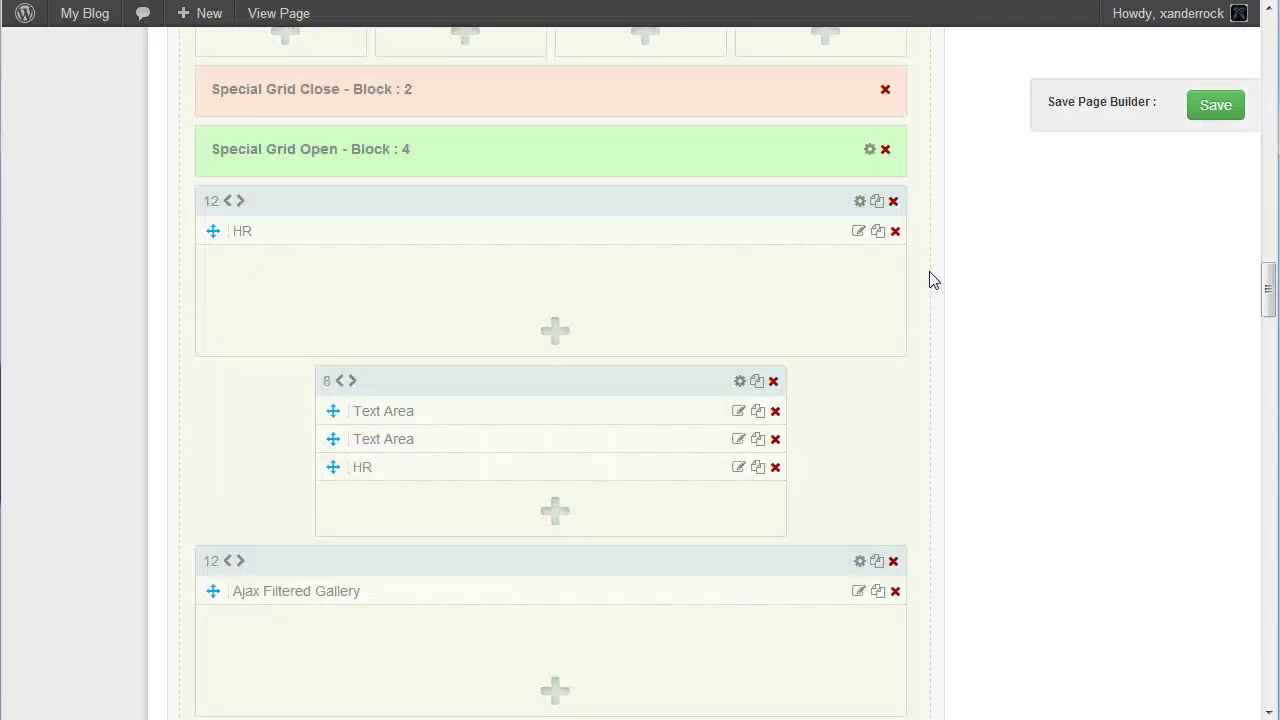
pyautogui.scroll(15, 930, 280)
pyautogui.scroll(15, 930, 280)
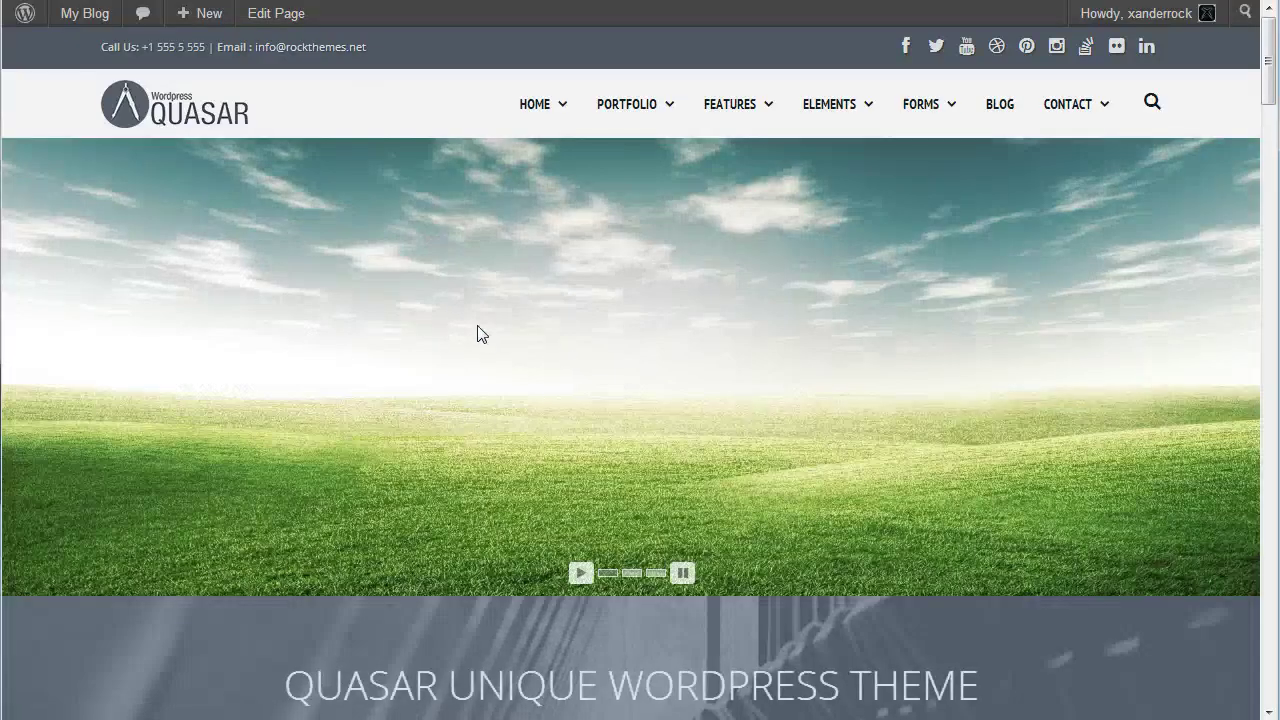
# Examine the sections of the Home layout on the live page, from the slider to the theme features
pyautogui.scroll(-3, 374, 440)
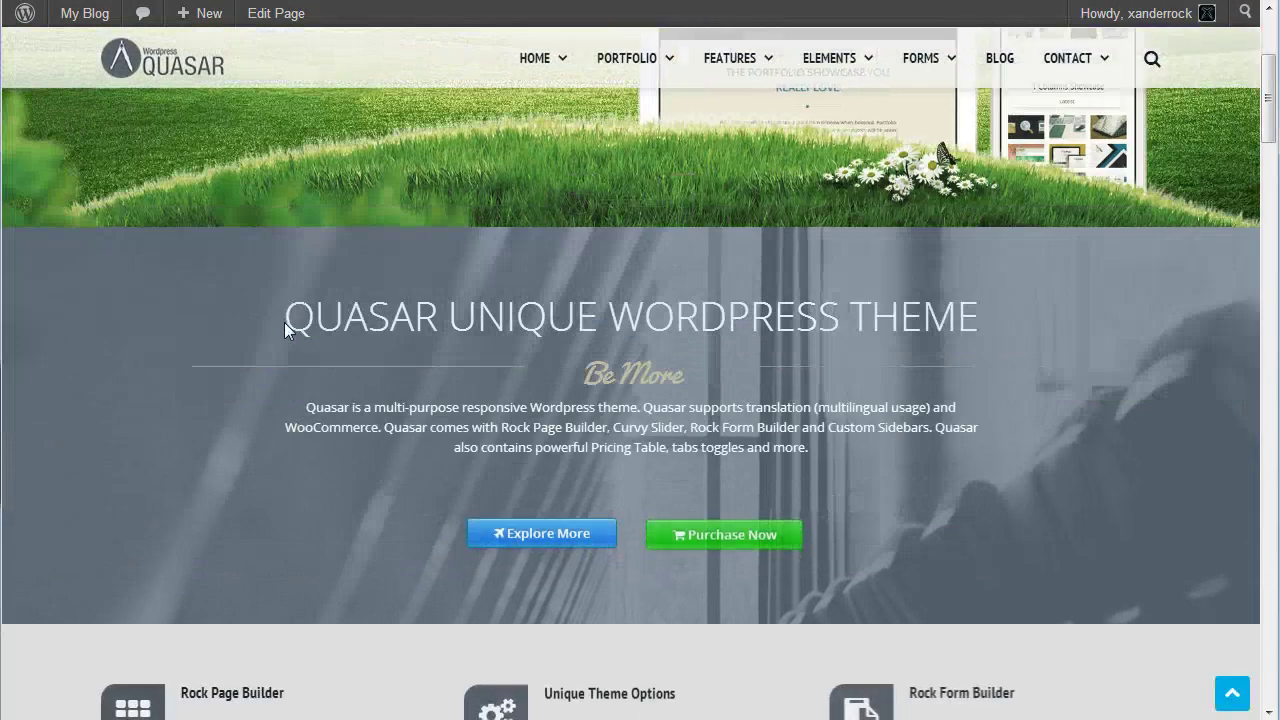
pyautogui.scroll(-2, 284, 325)
pyautogui.scroll(2, 284, 332)
pyautogui.scroll(-5, 284, 332)
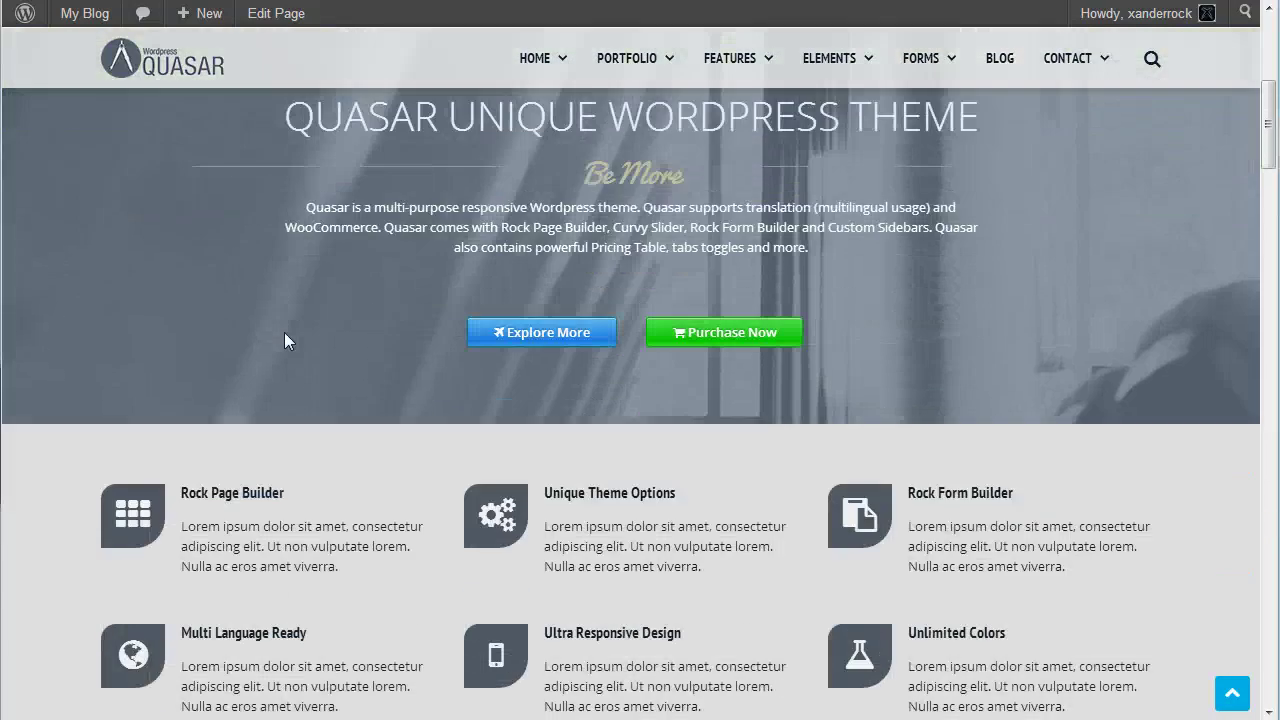
pyautogui.scroll(-10, 285, 338)
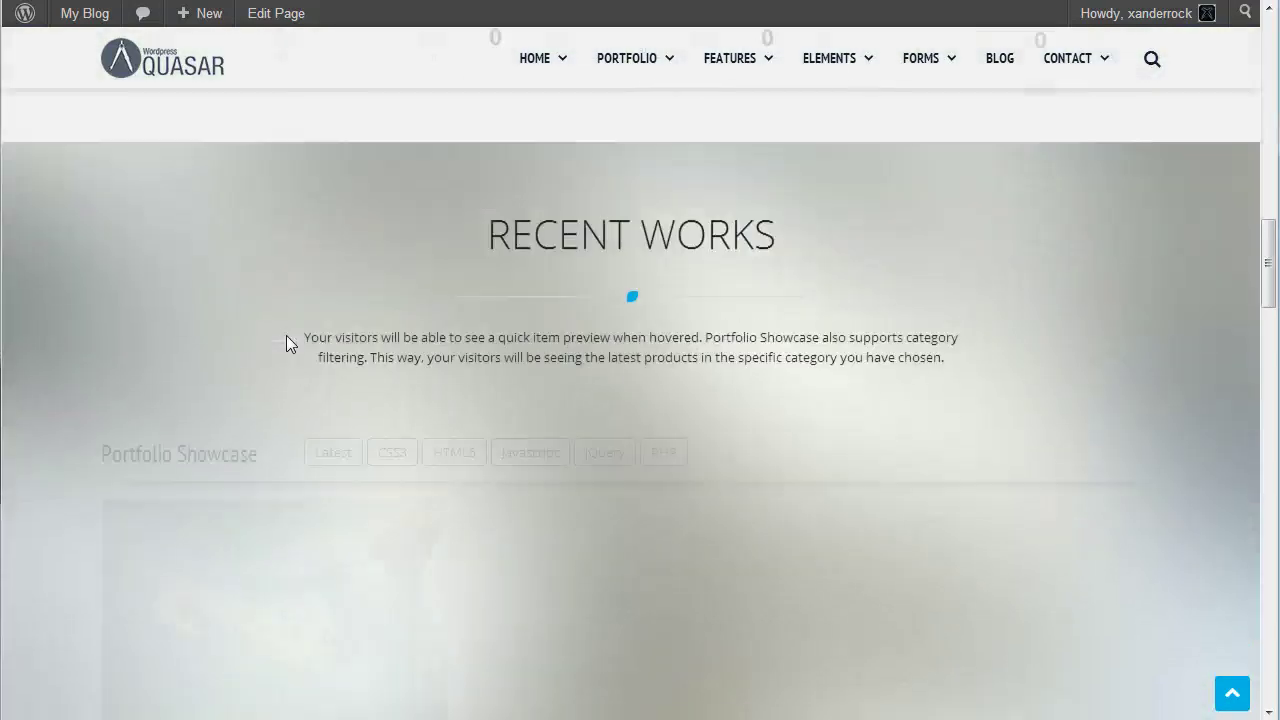
pyautogui.scroll(-8, 37, 323)
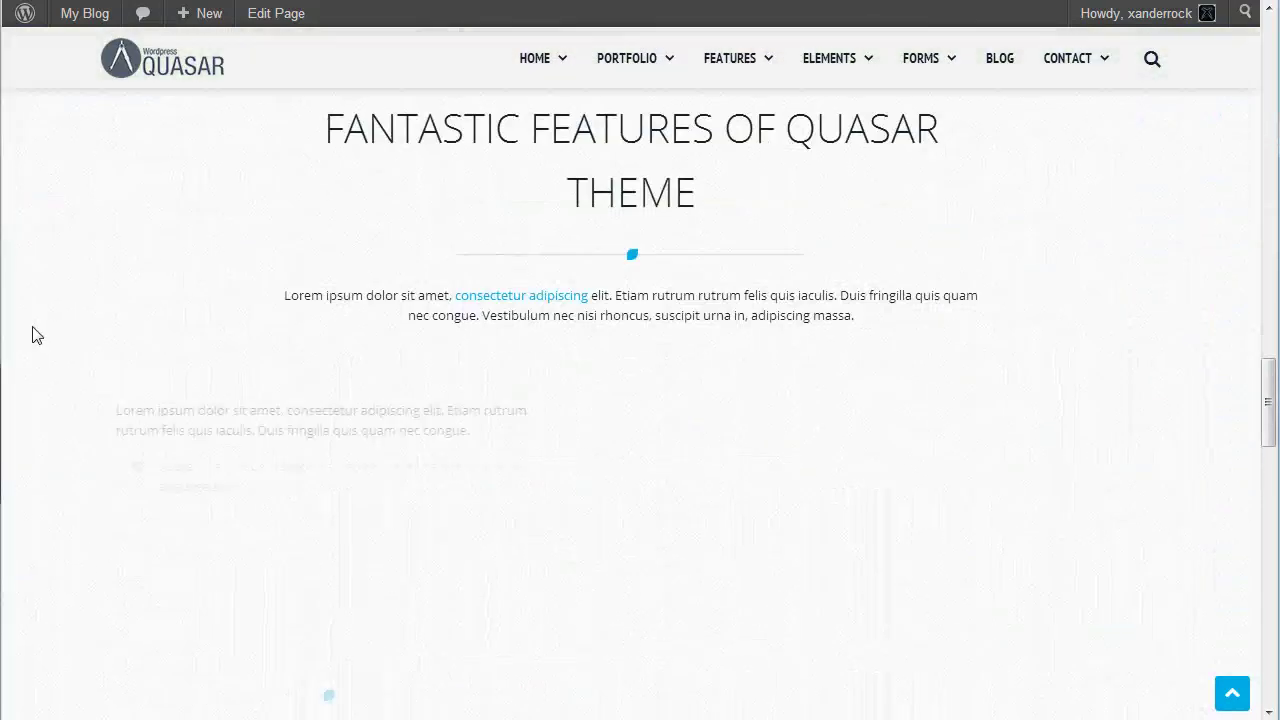
pyautogui.scroll(8, 34, 330)
pyautogui.scroll(15, 31, 326)
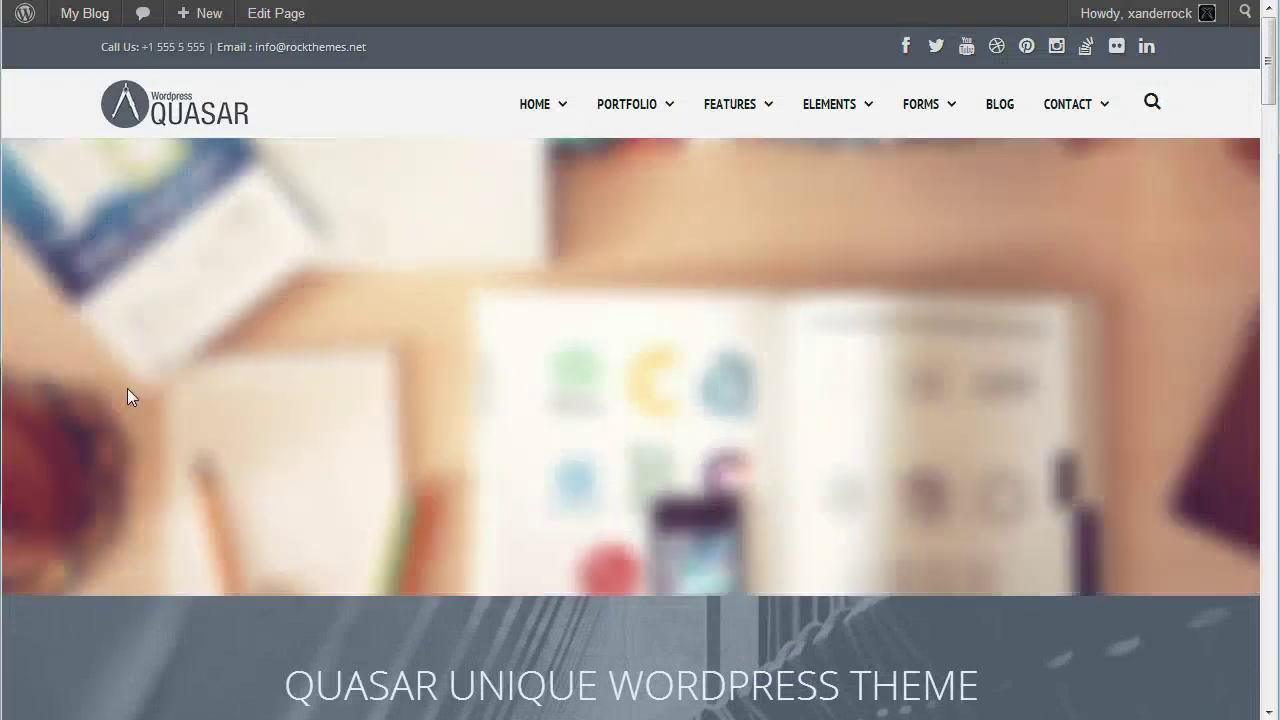
pyautogui.scroll(-4, 128, 394)
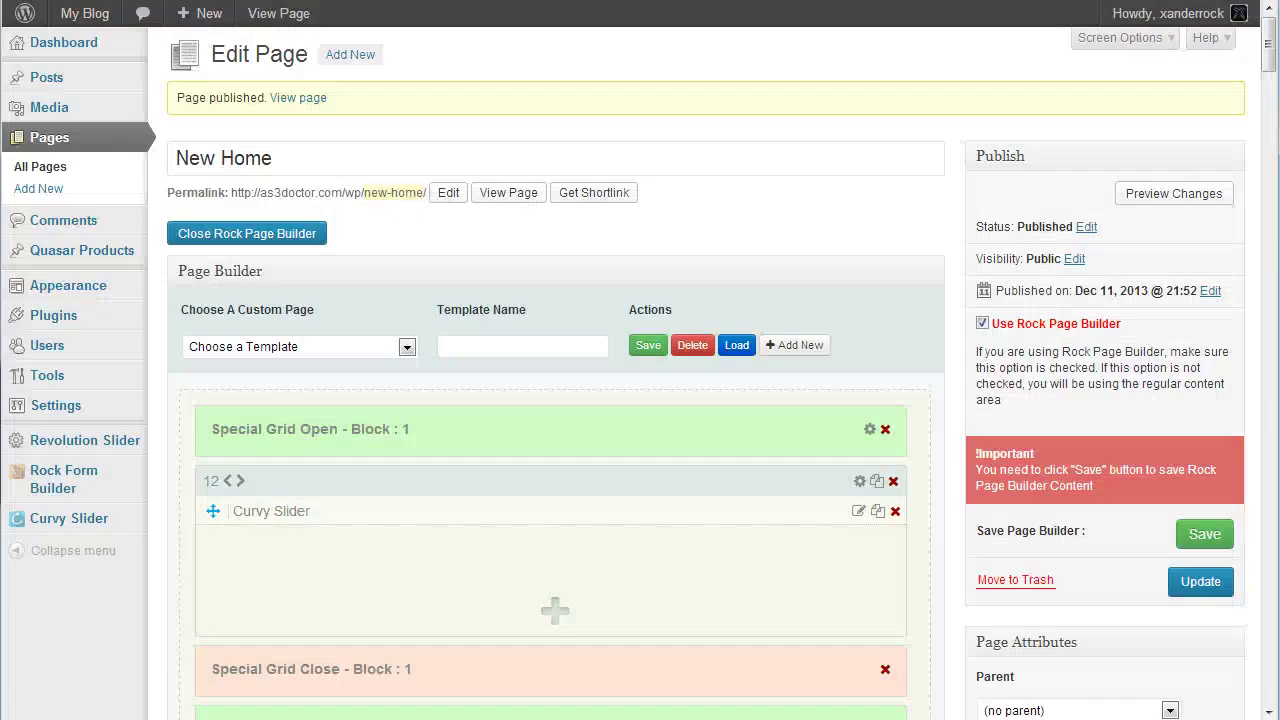
# Set special grid Block 3's width details to Full Colored Background with colour #4b5763, and save its settings
pyautogui.scroll(-5, 700, 384)
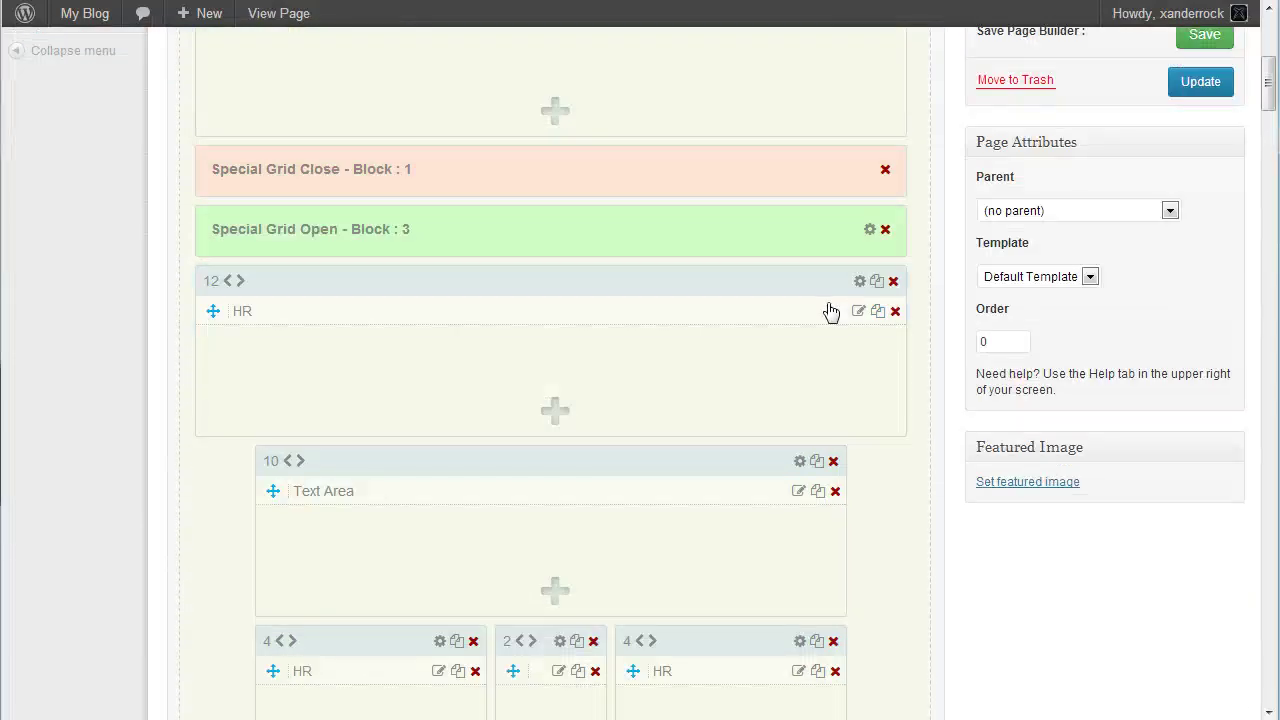
pyautogui.click(870, 231)
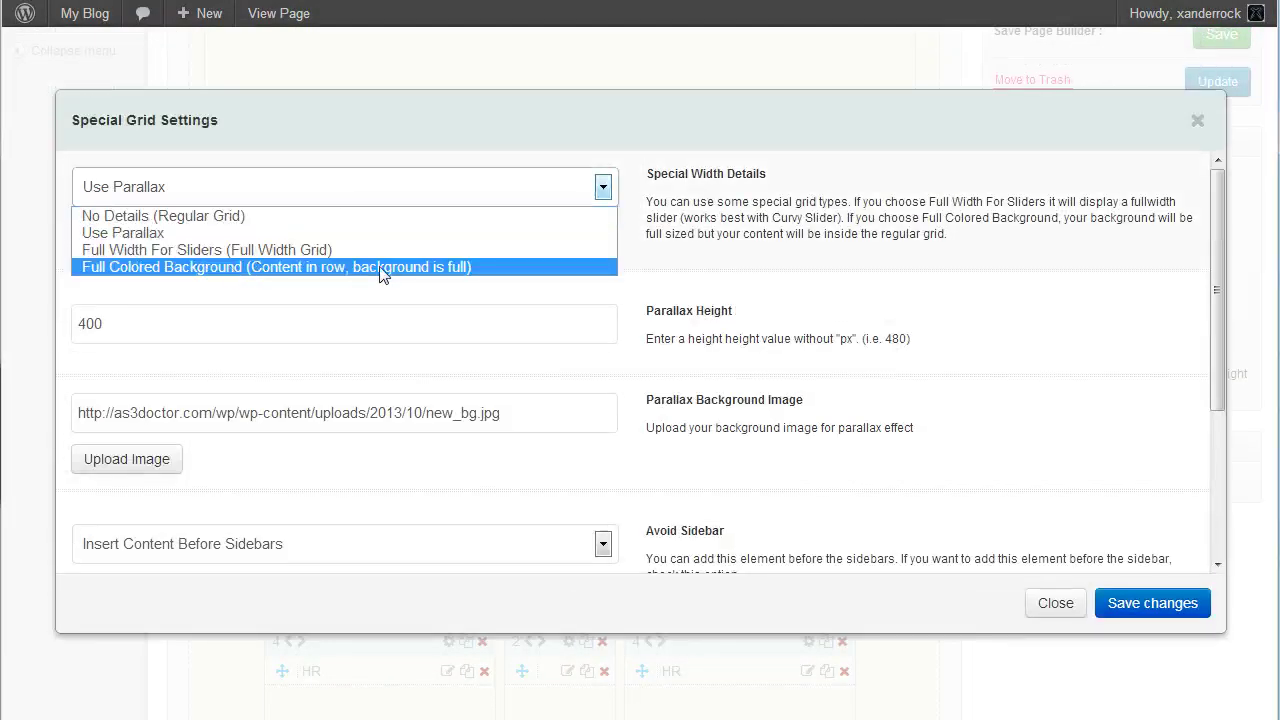
pyautogui.click(392, 267)
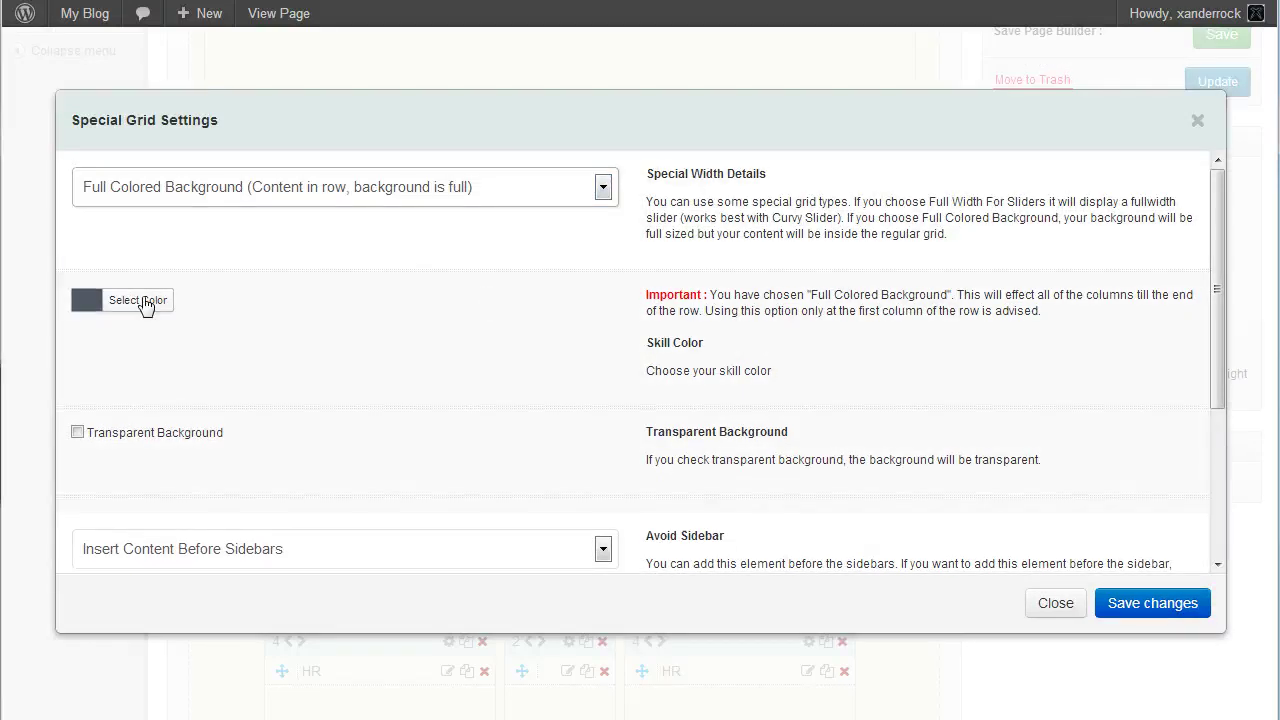
pyautogui.click(143, 302)
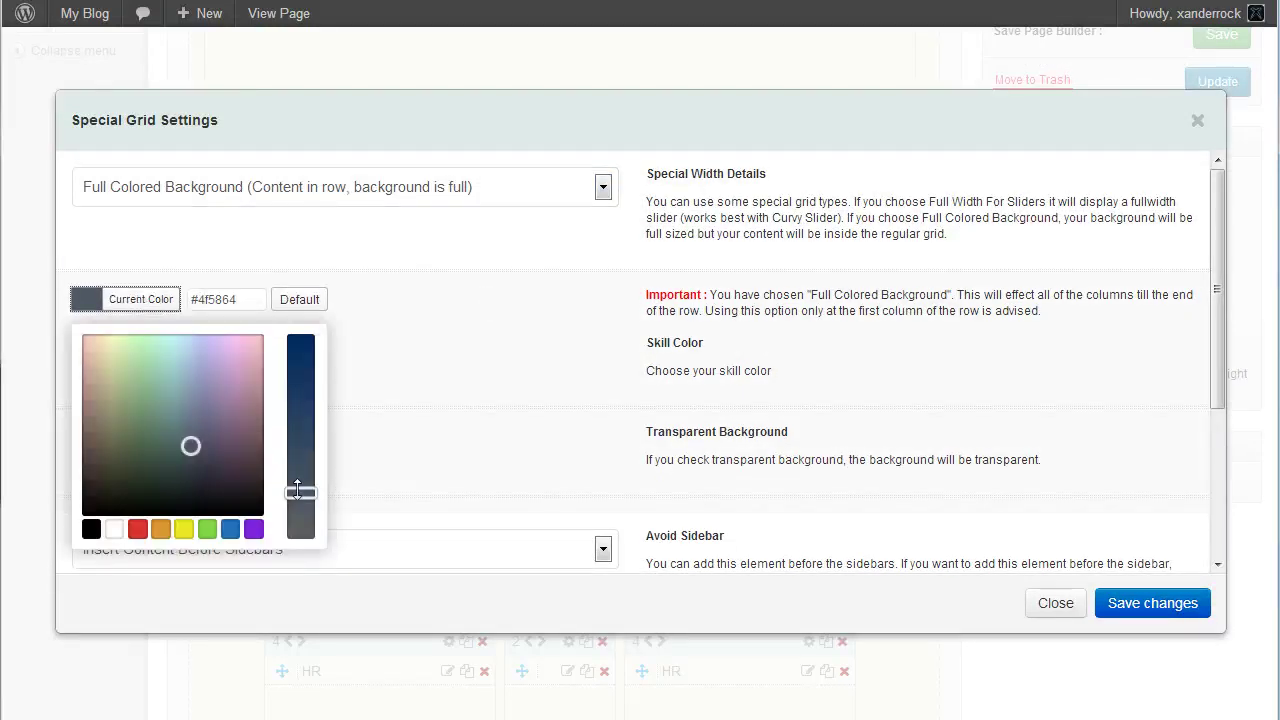
pyautogui.moveTo(297, 490); pyautogui.dragTo(295, 485)
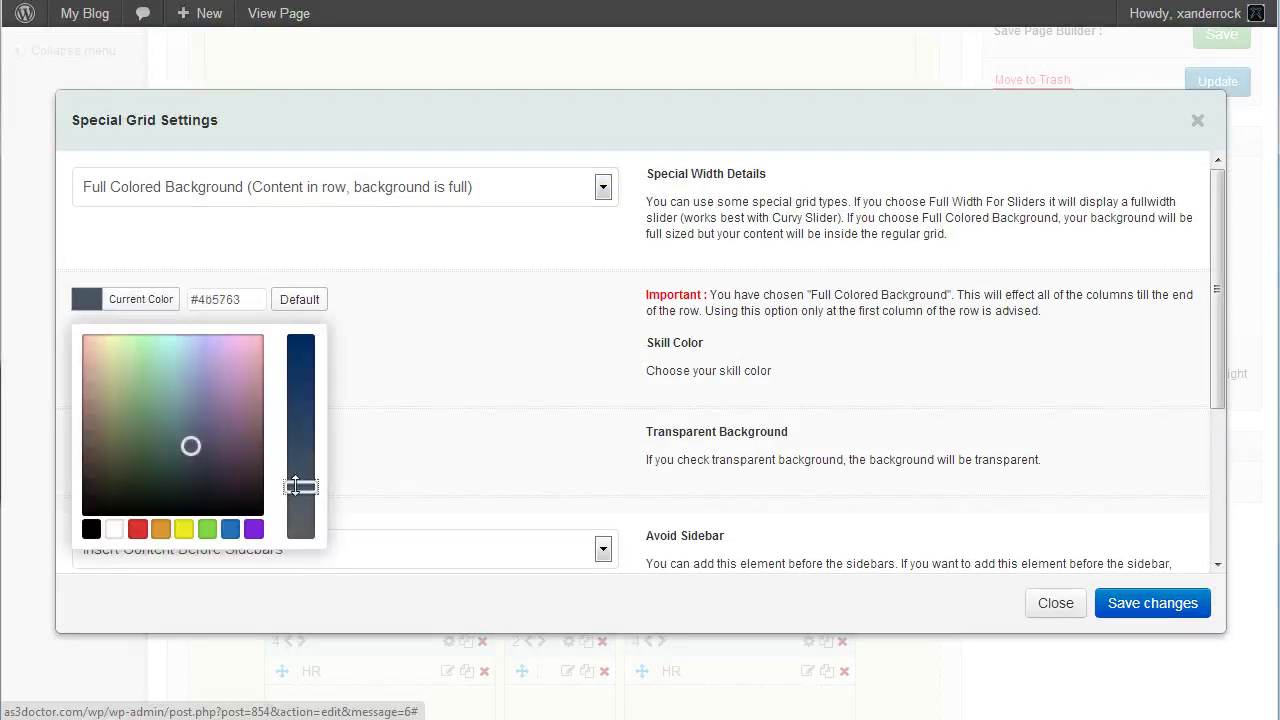
pyautogui.click(559, 370)
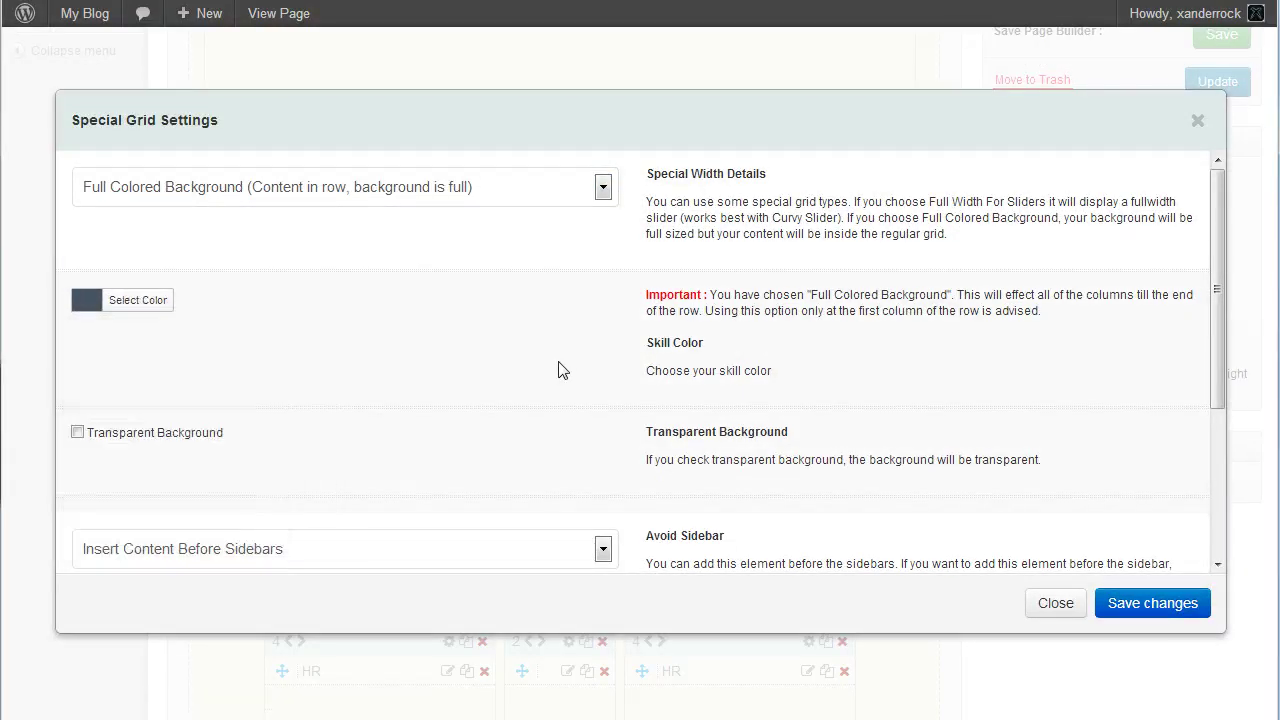
pyautogui.click(1167, 604)
# Save the page builder content and check the section with the coloured background on the live page
pyautogui.scroll(3, 1207, 254)
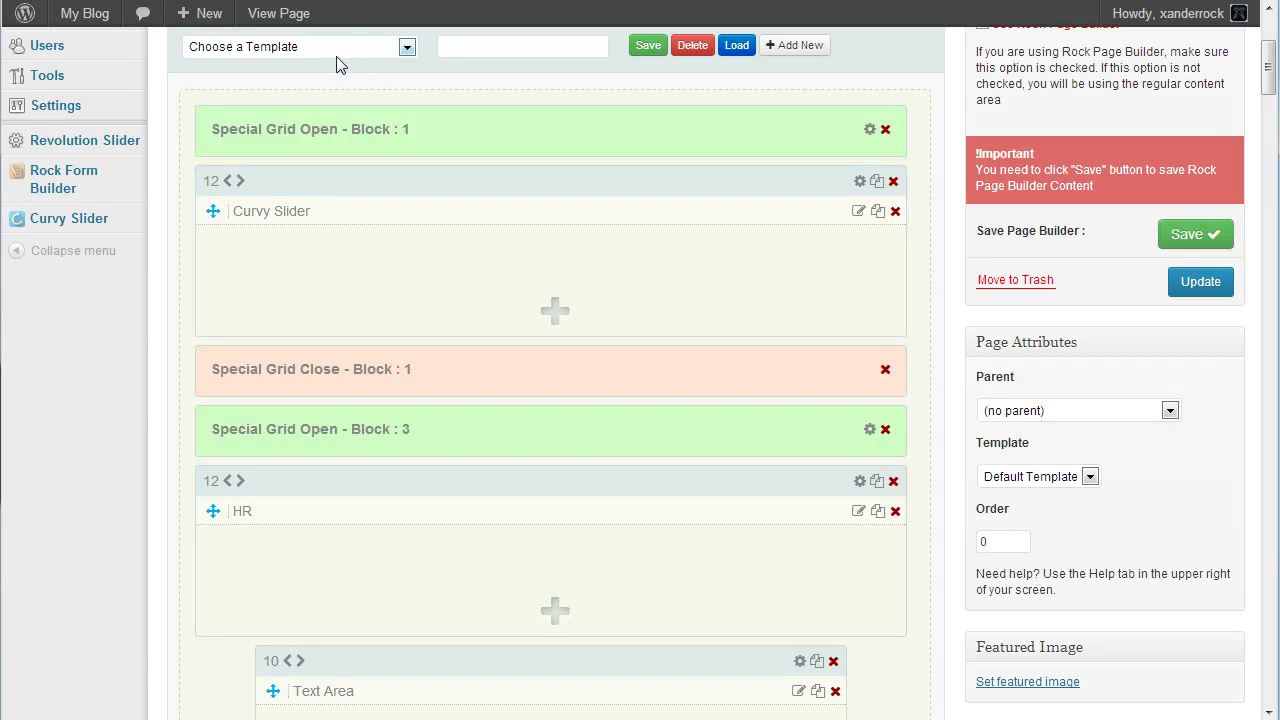
pyautogui.scroll(5, 419, 151)
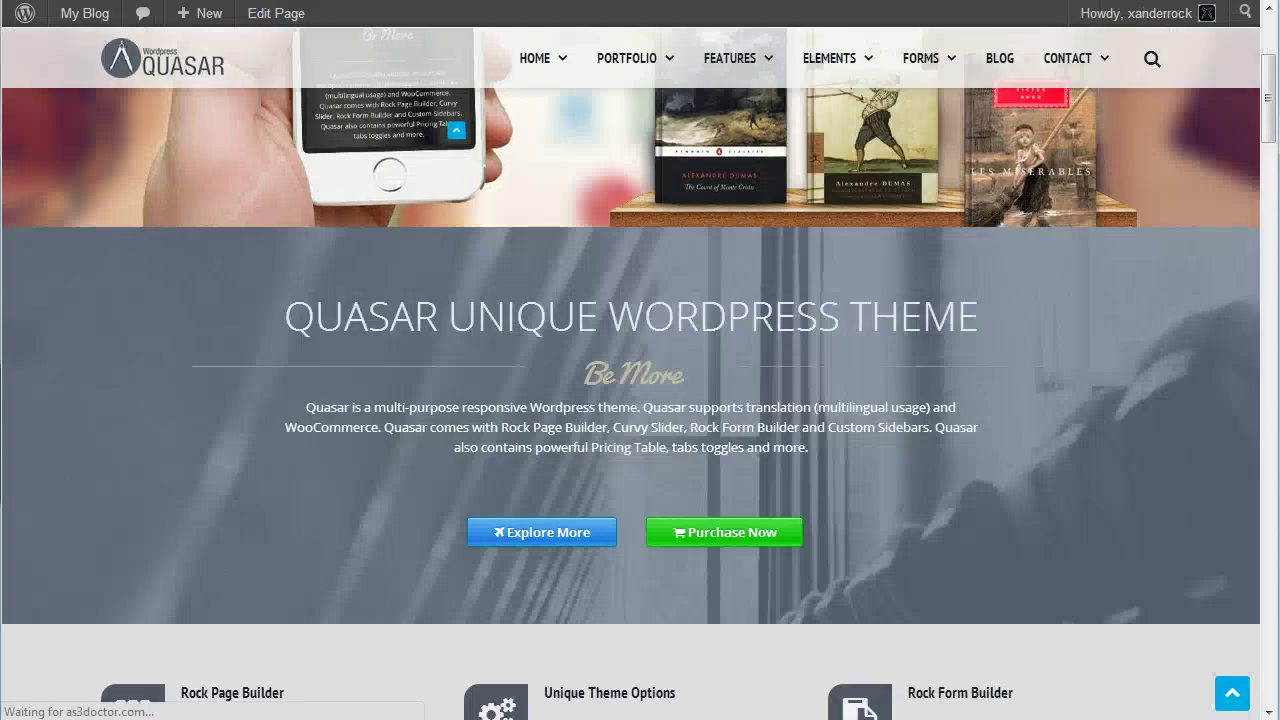
pyautogui.scroll(3, 199, 388)
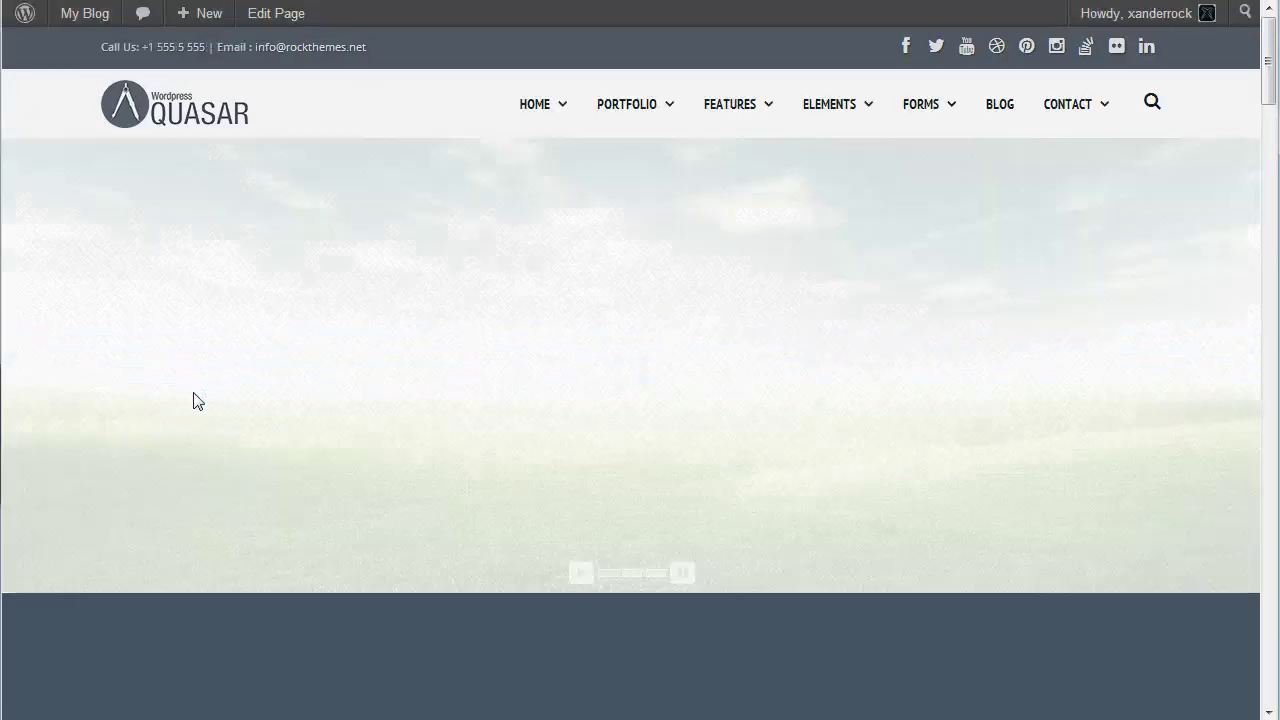
pyautogui.scroll(-3, 195, 396)
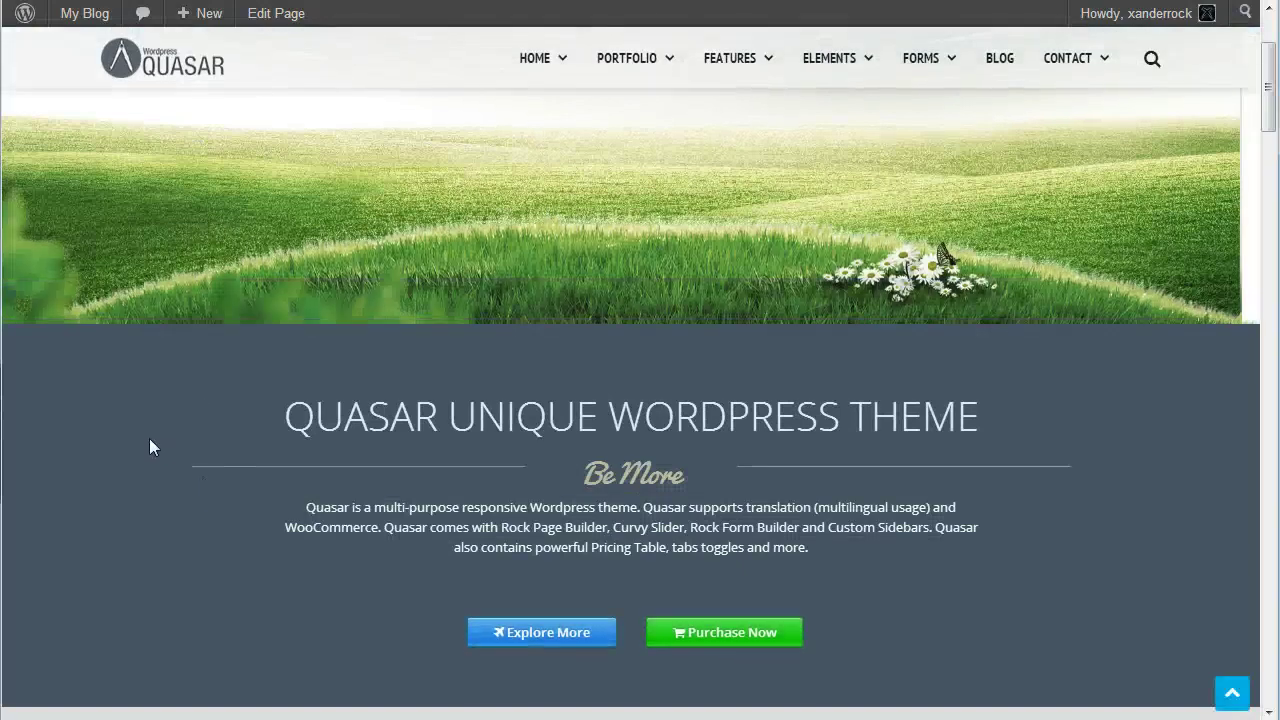